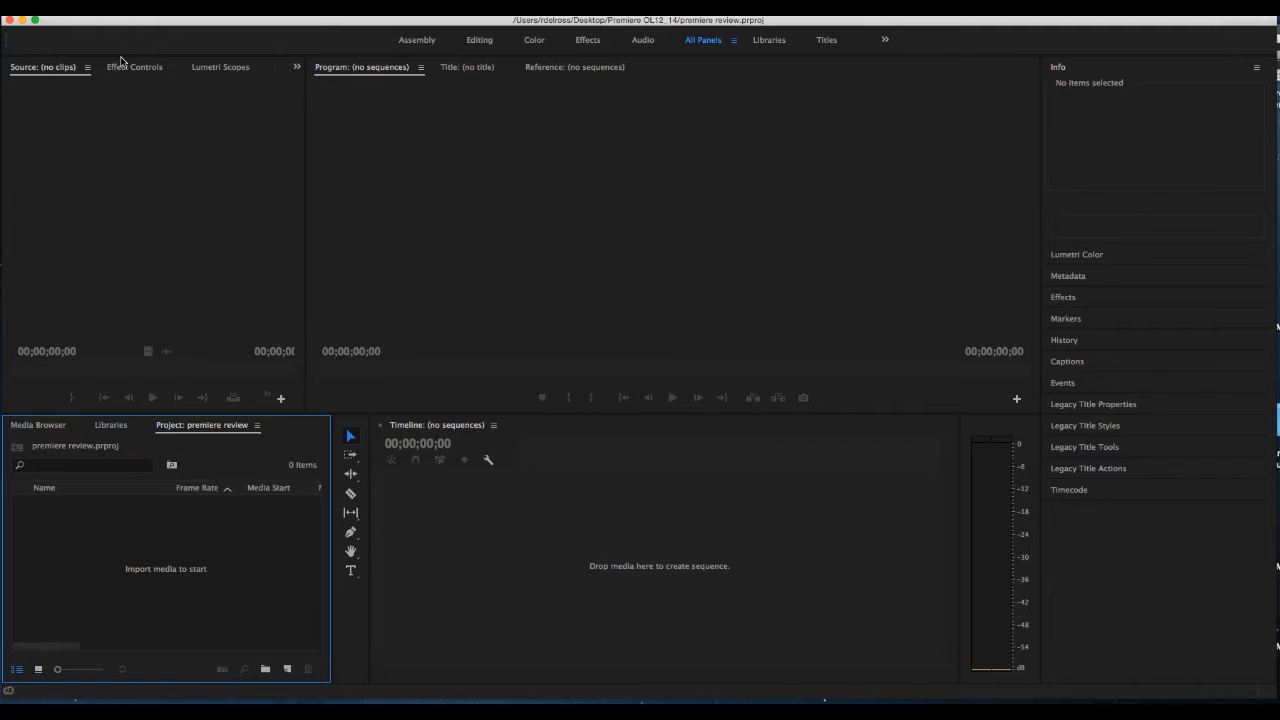
Import Fiat Final.mov, ipadAlmonte.mov and shanem_ipad.mov from the Premiere OL12_14 folder into the project
click(141, 17)
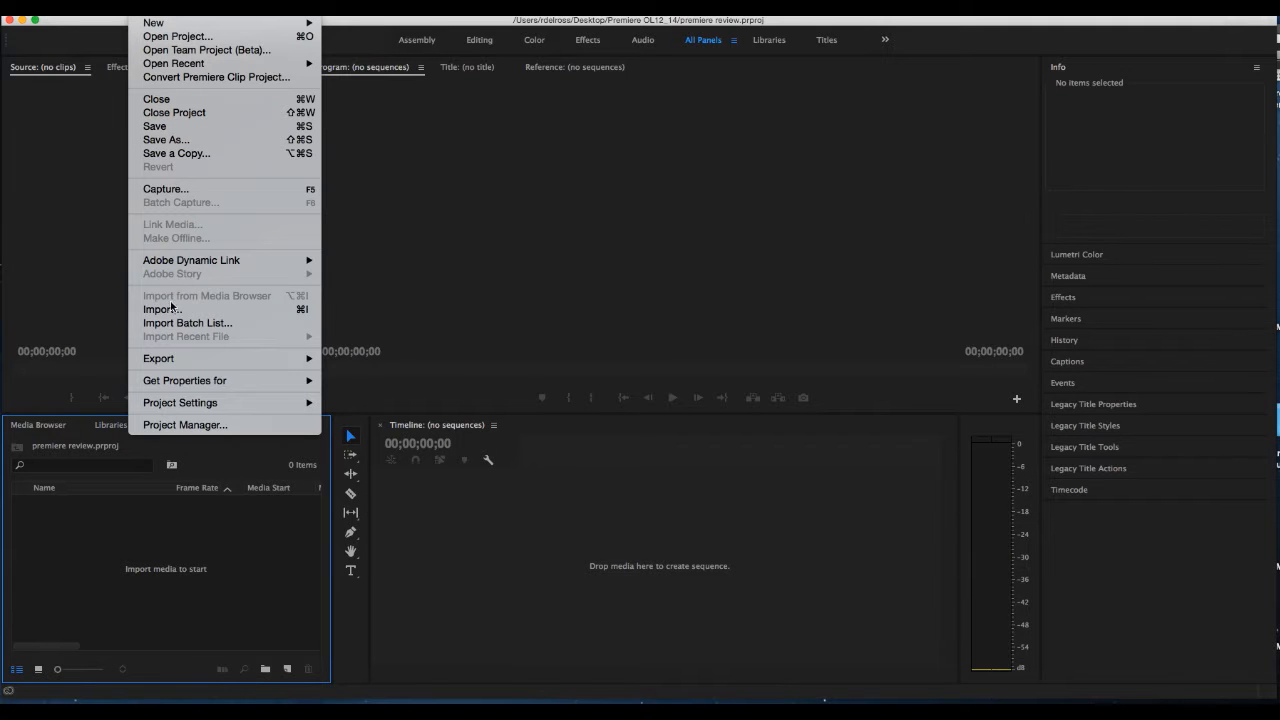
click(103, 522)
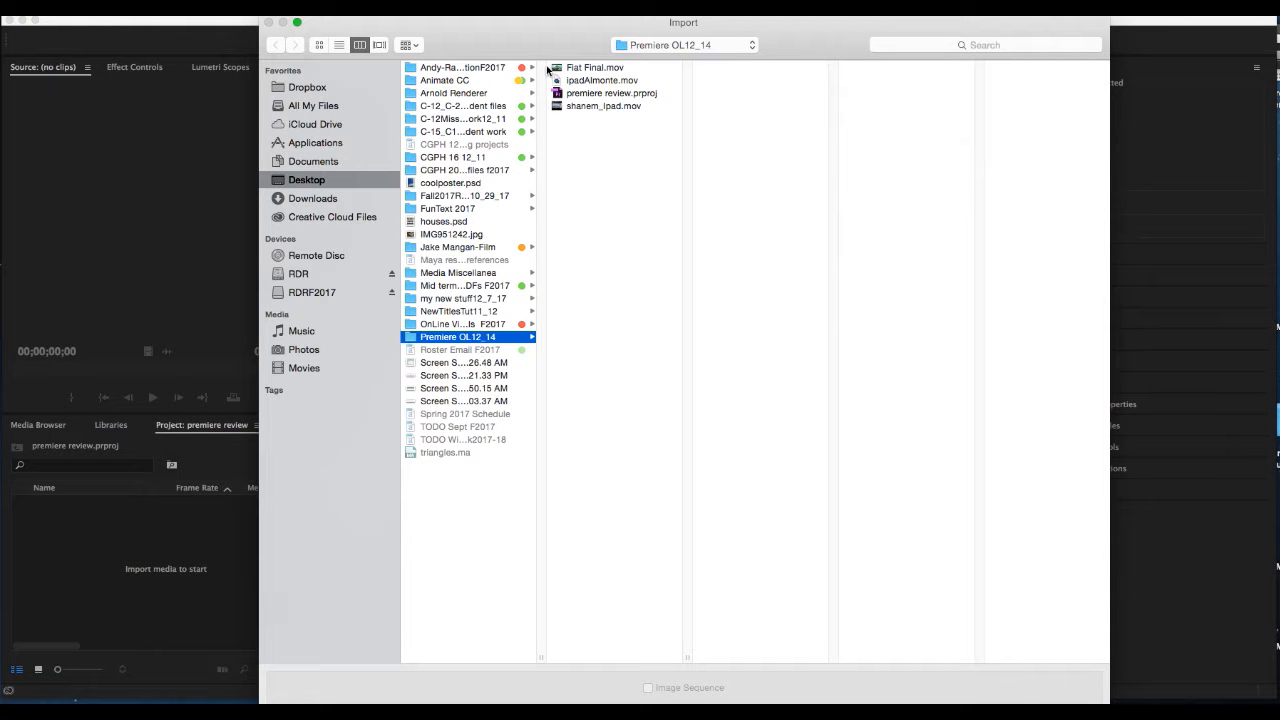
drag(547, 69, 554, 80)
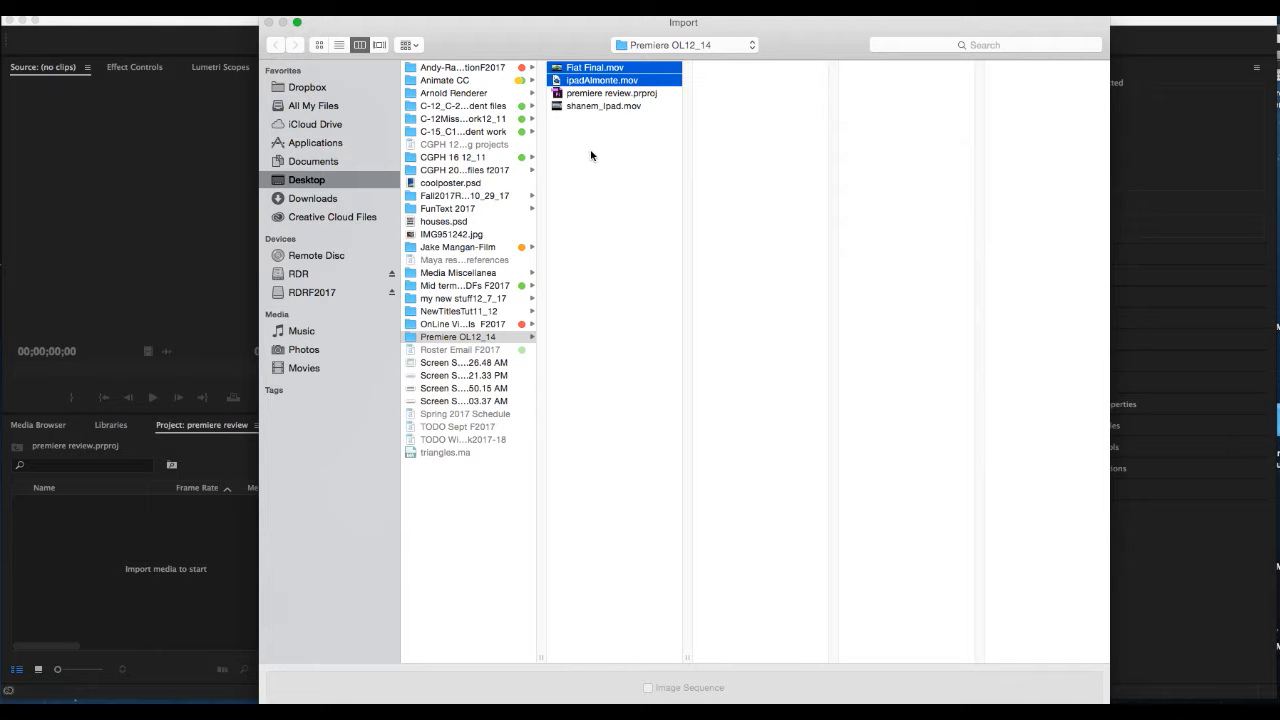
super+click(578, 106)
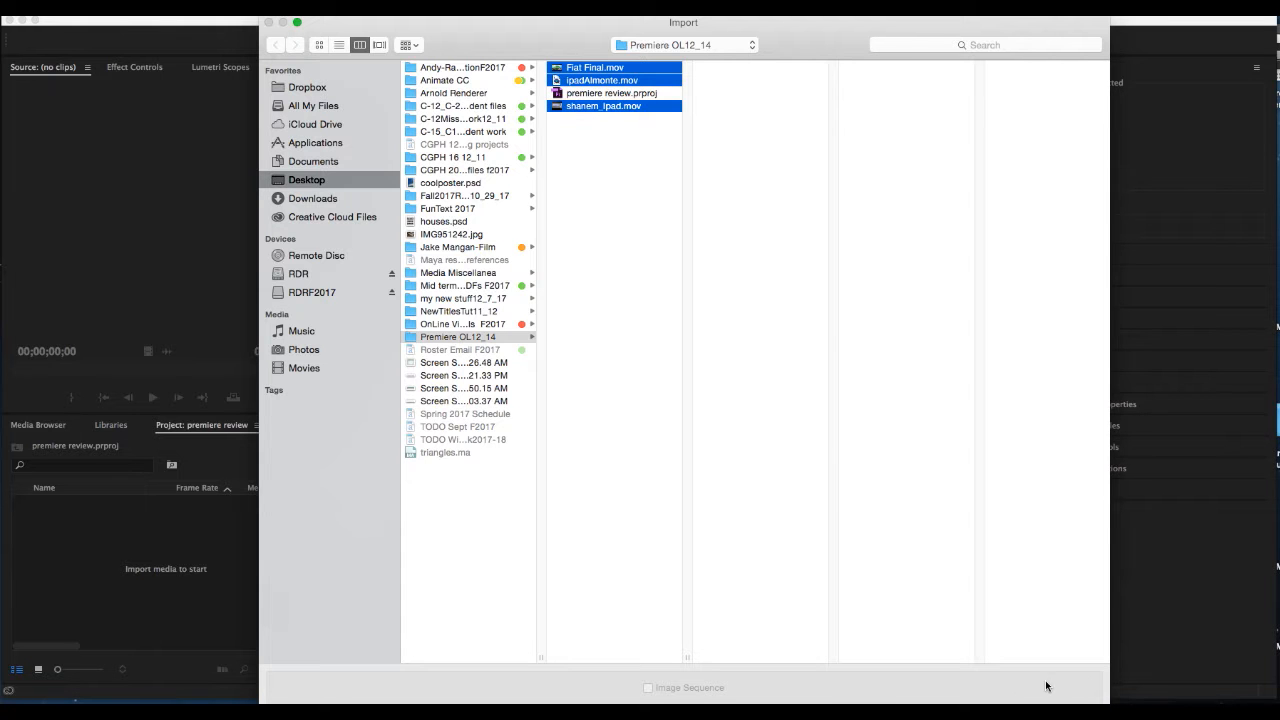
key(Return)
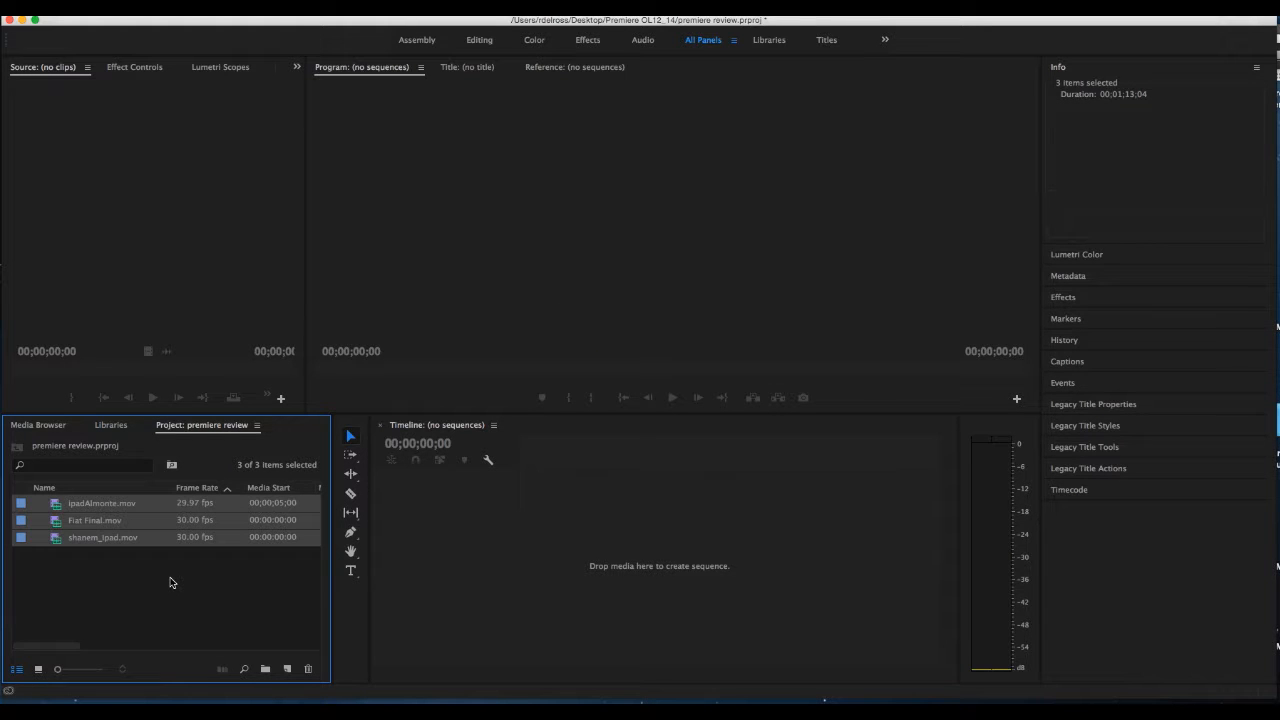
click(166, 581)
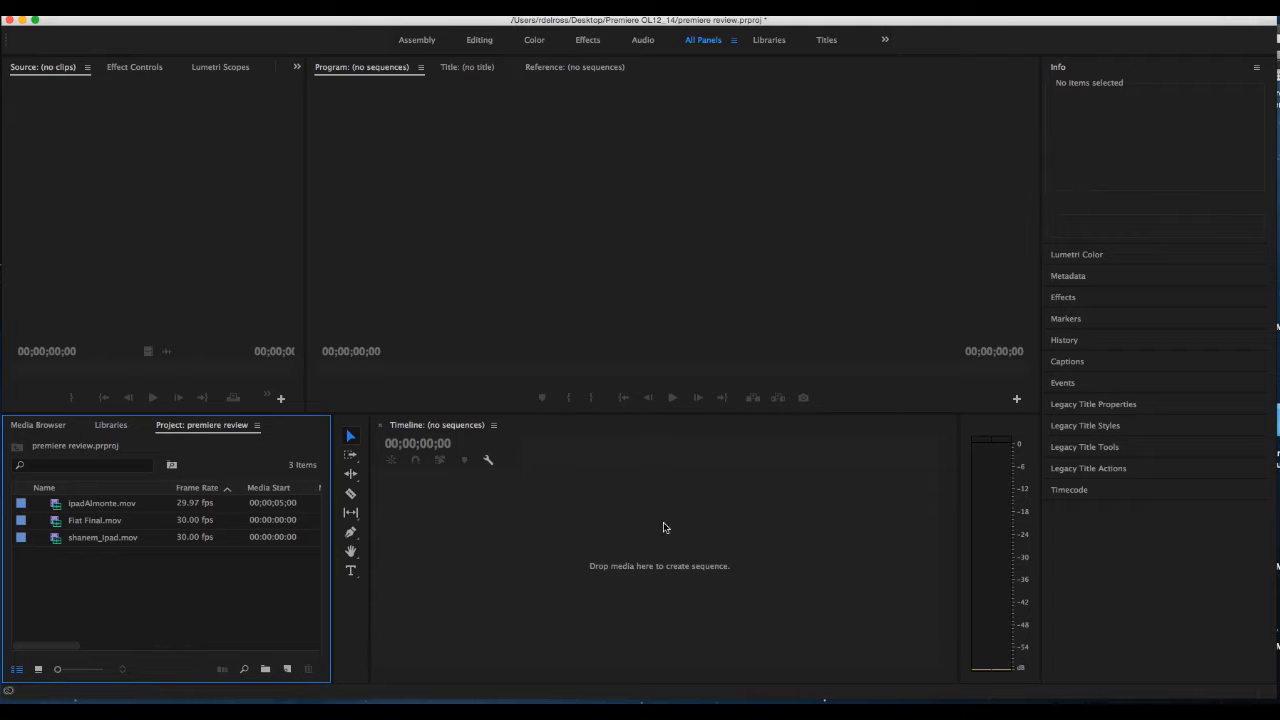
Create a sequence from the ipadAlmonte.mov clip and scrub through its opening seconds
click(58, 508)
drag(57, 508, 447, 531)
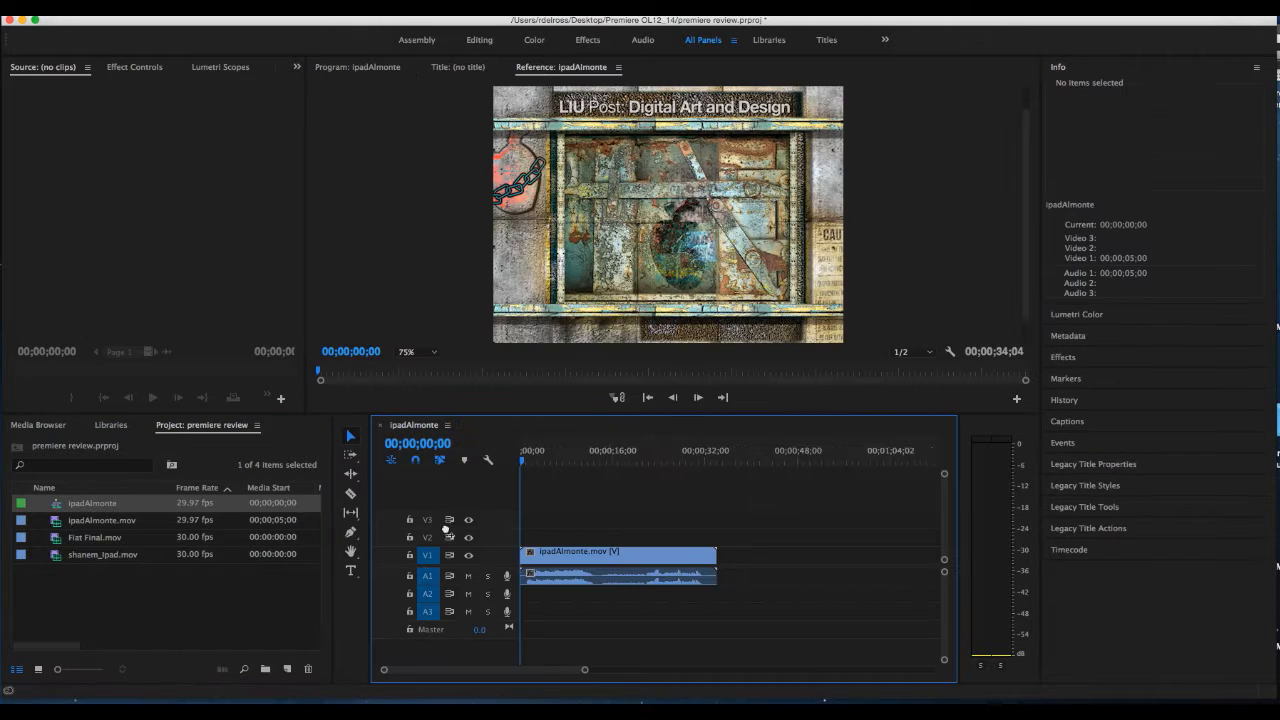
drag(543, 462, 572, 470)
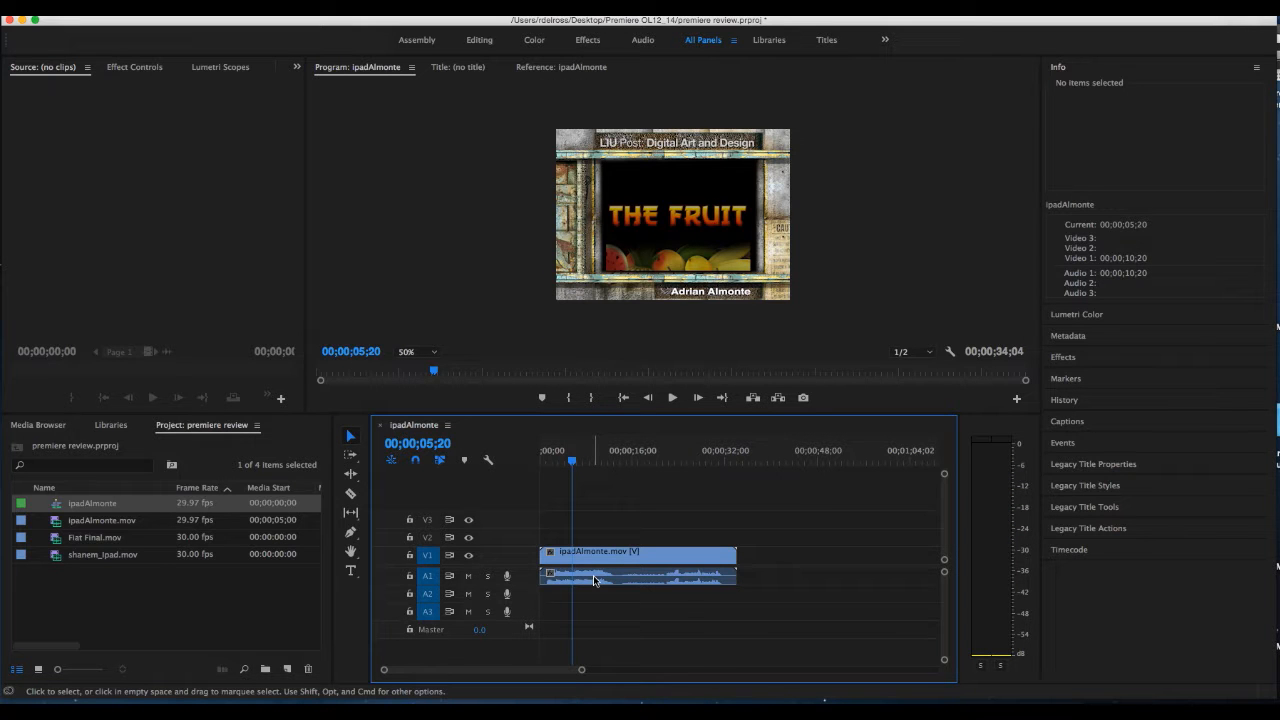
Set the playhead to 00;00;04;00 and shift the ipadAlmonte.mov clip so that it starts there
click(440, 443)
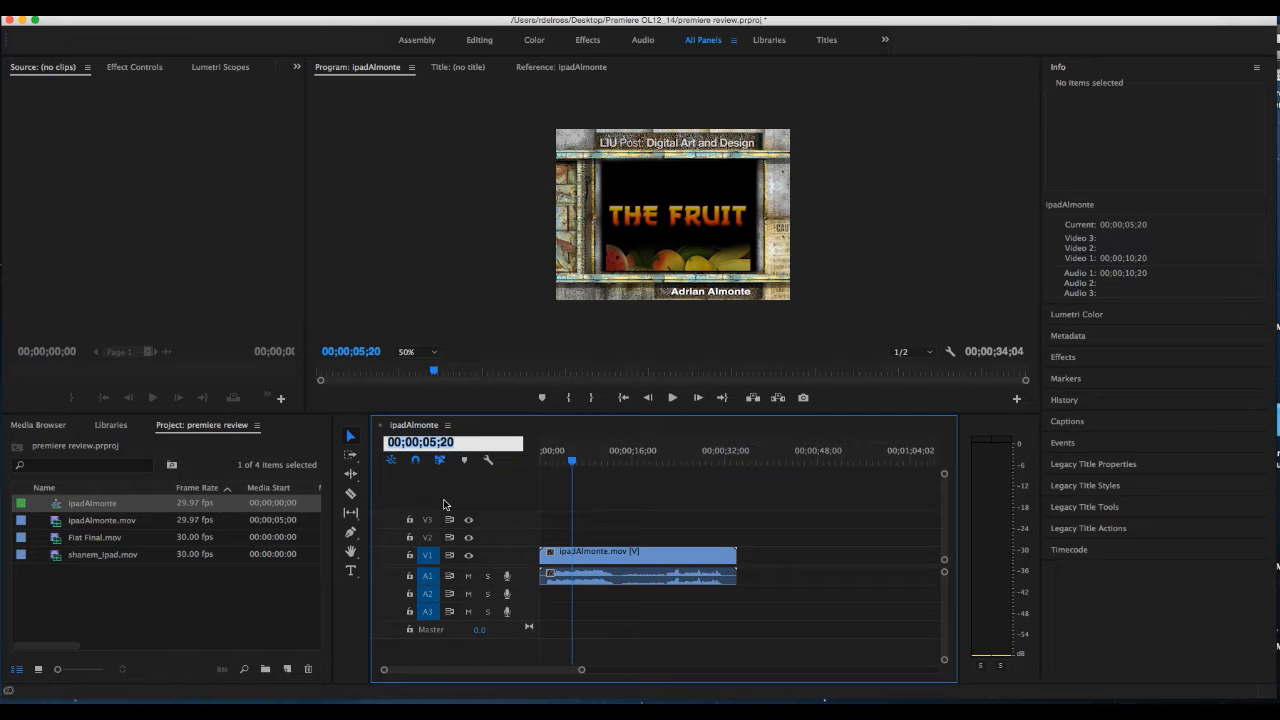
text(400)
key(Return)
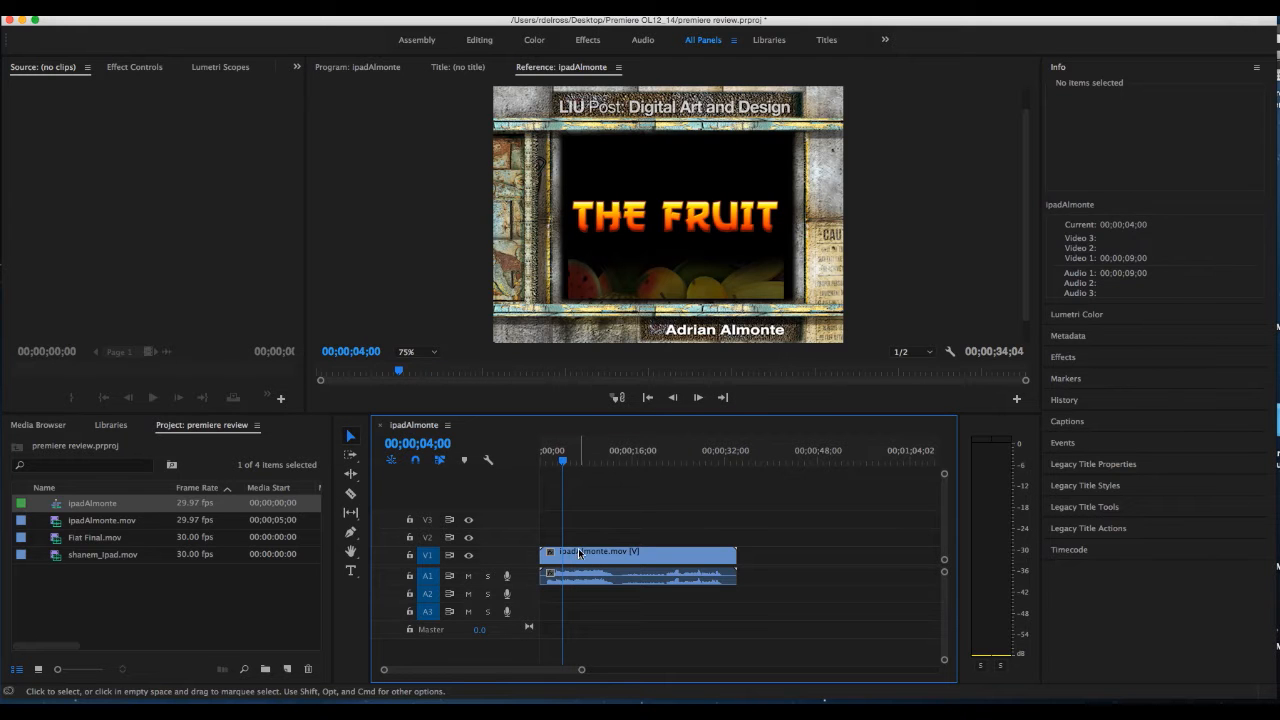
drag(588, 554, 614, 556)
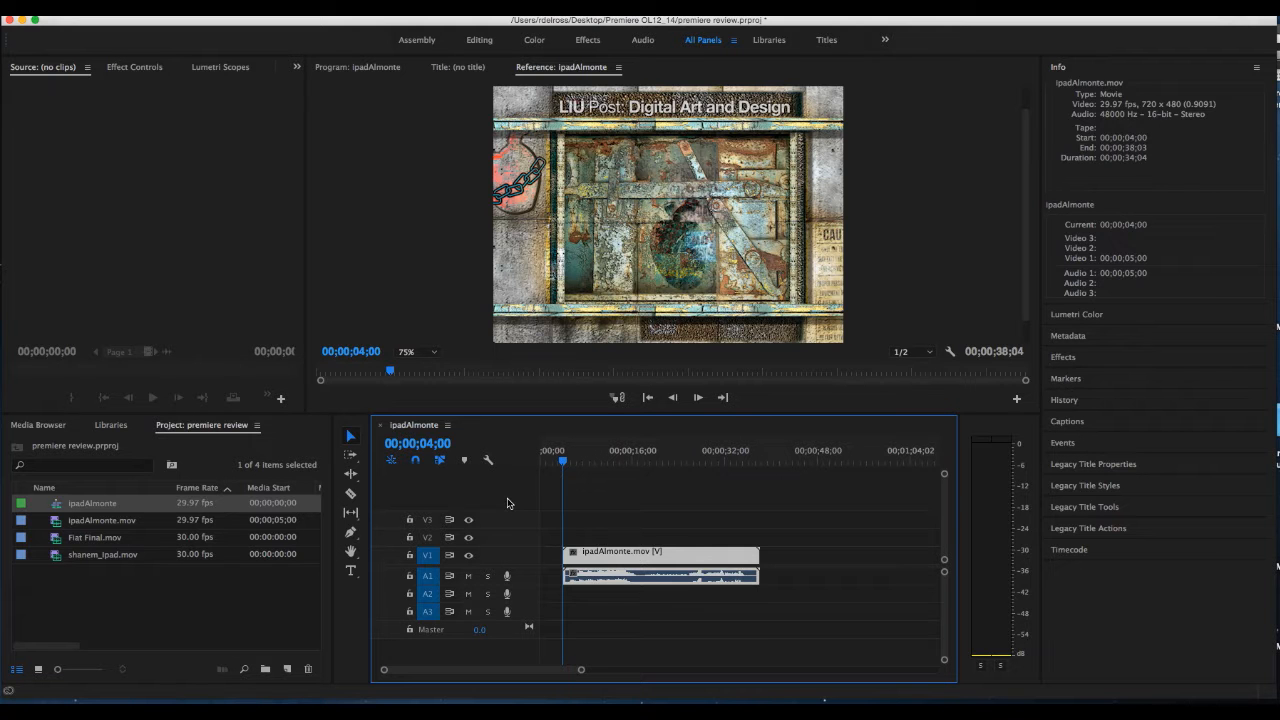
click(565, 463)
drag(565, 463, 560, 511)
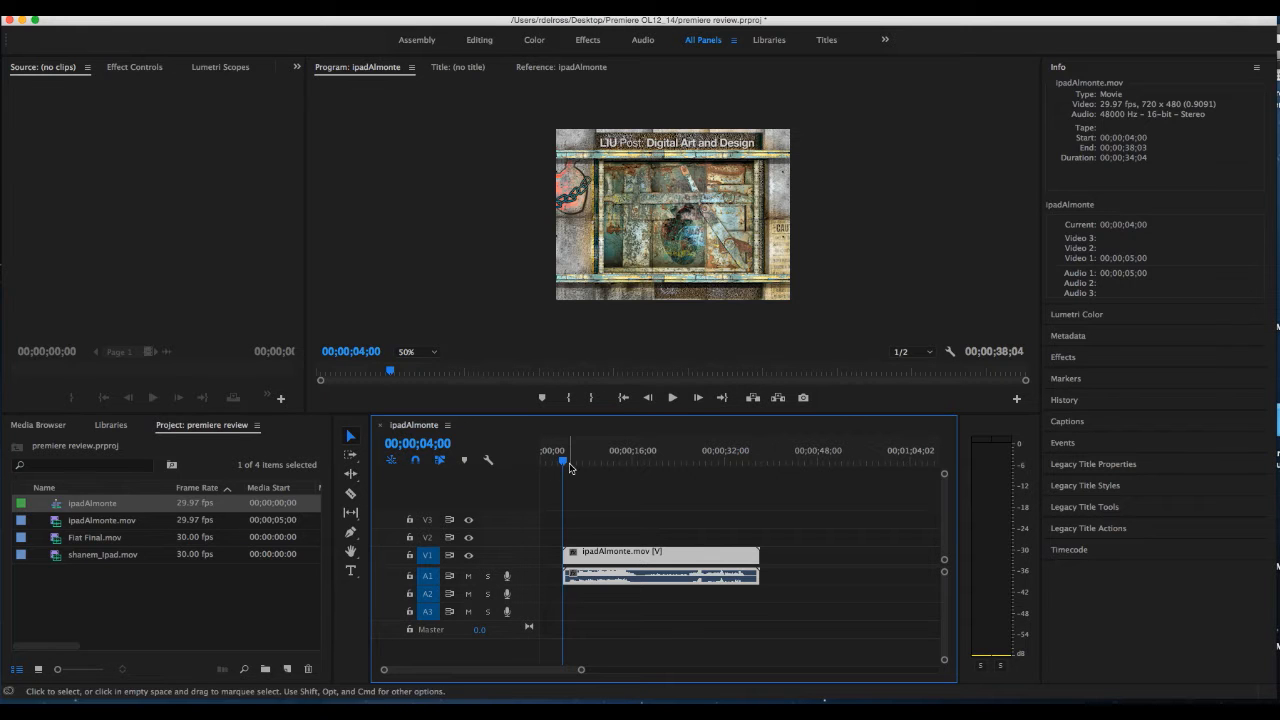
Add a two-line text title reading "This is a Movie" / "in Premiere" at 00;00;00;00 in the empty opening of the sequence
drag(563, 462, 540, 465)
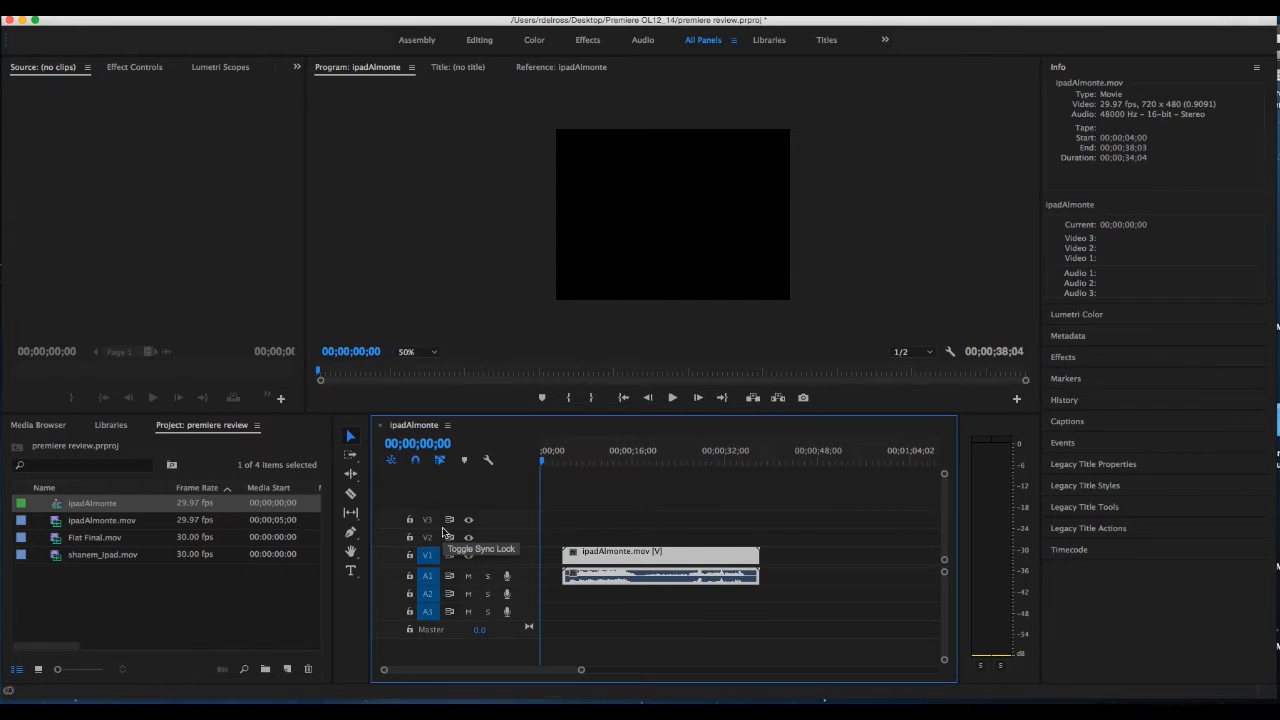
click(351, 573)
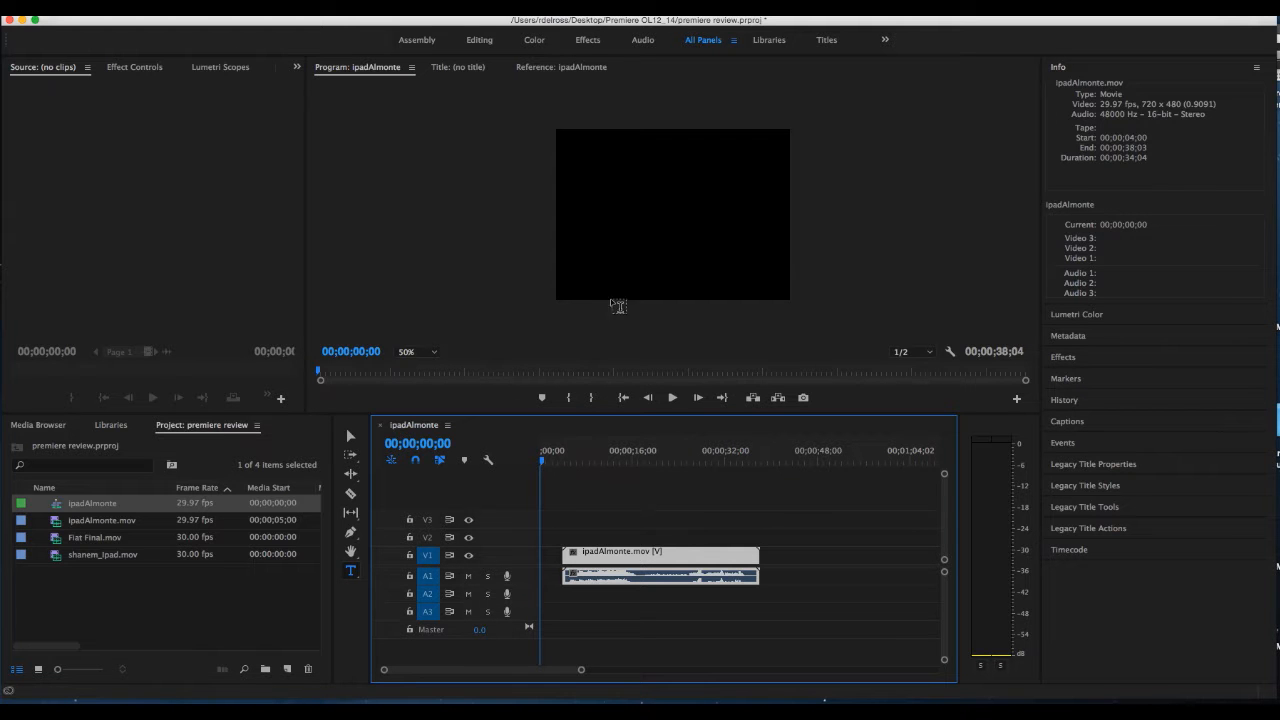
click(590, 208)
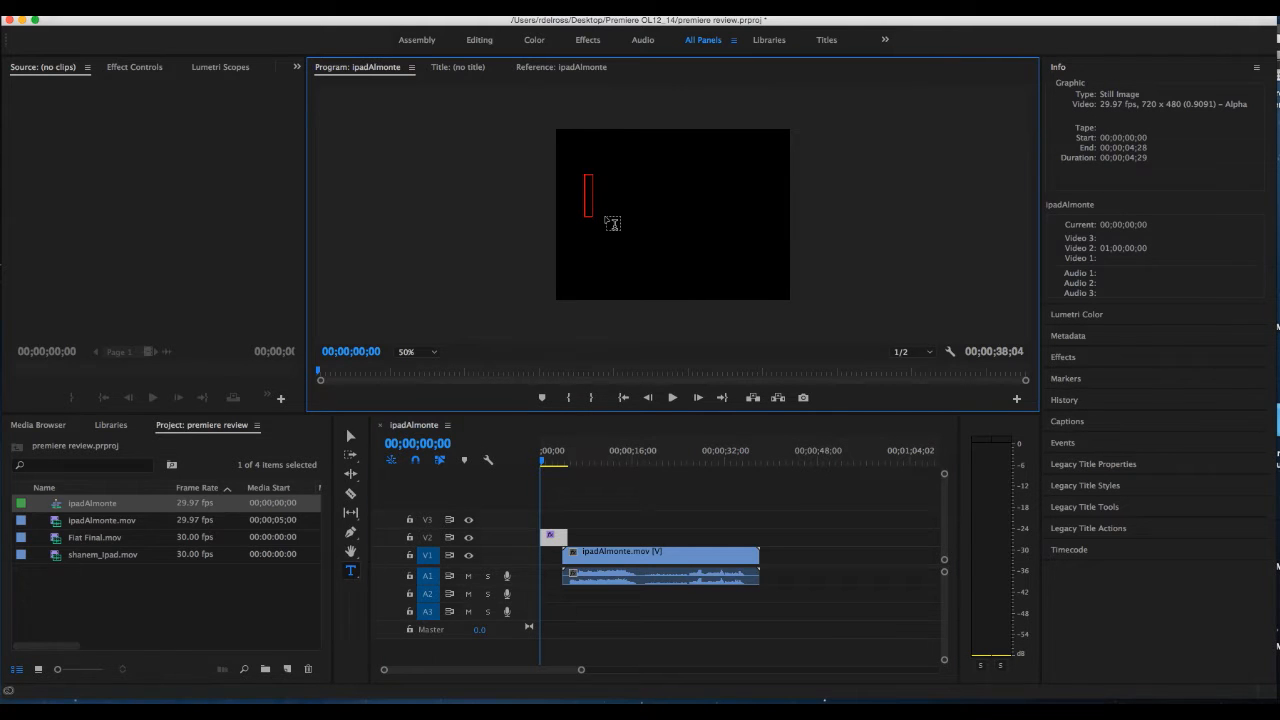
text(This)
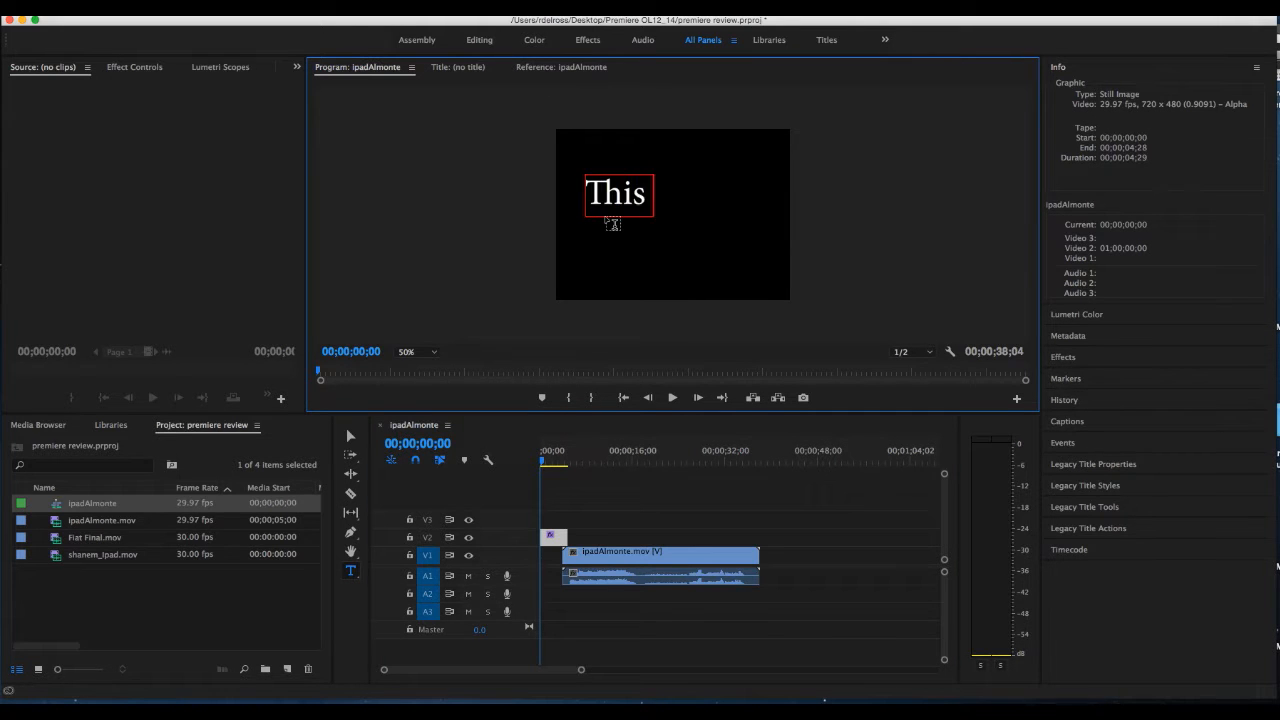
text( is a Mo)
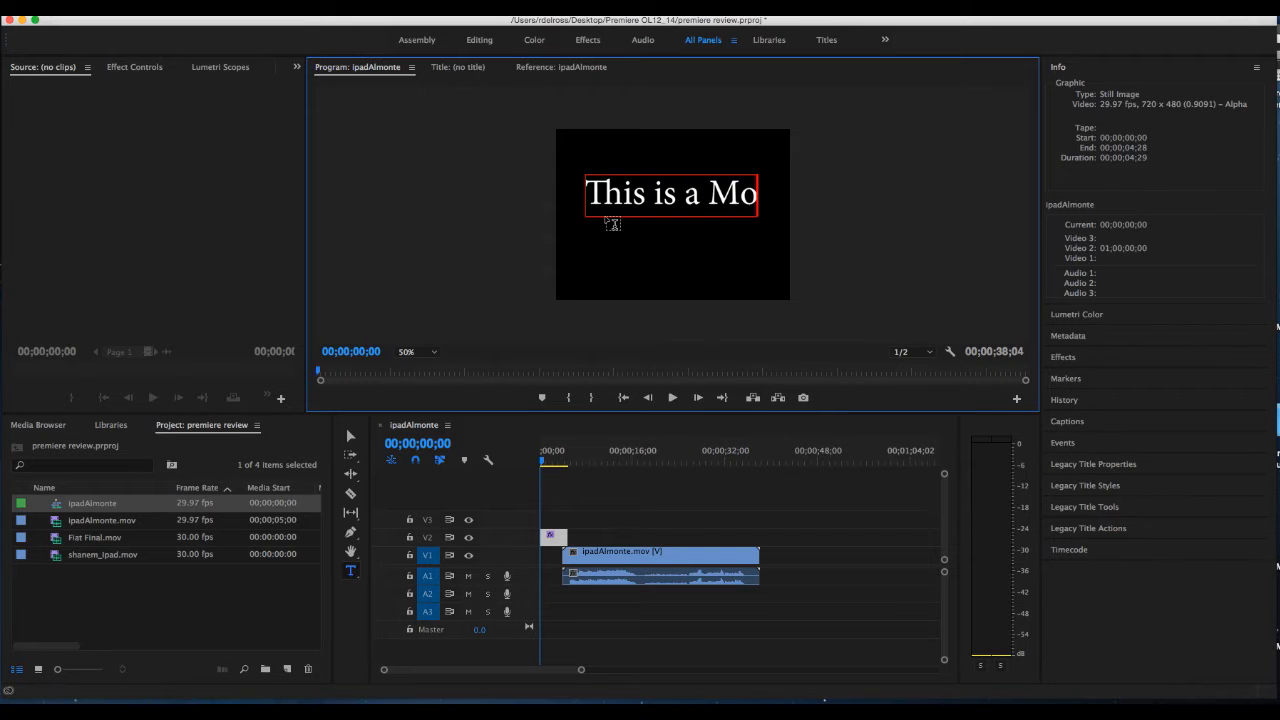
text(vie)
key(Return)
text(in premiere)
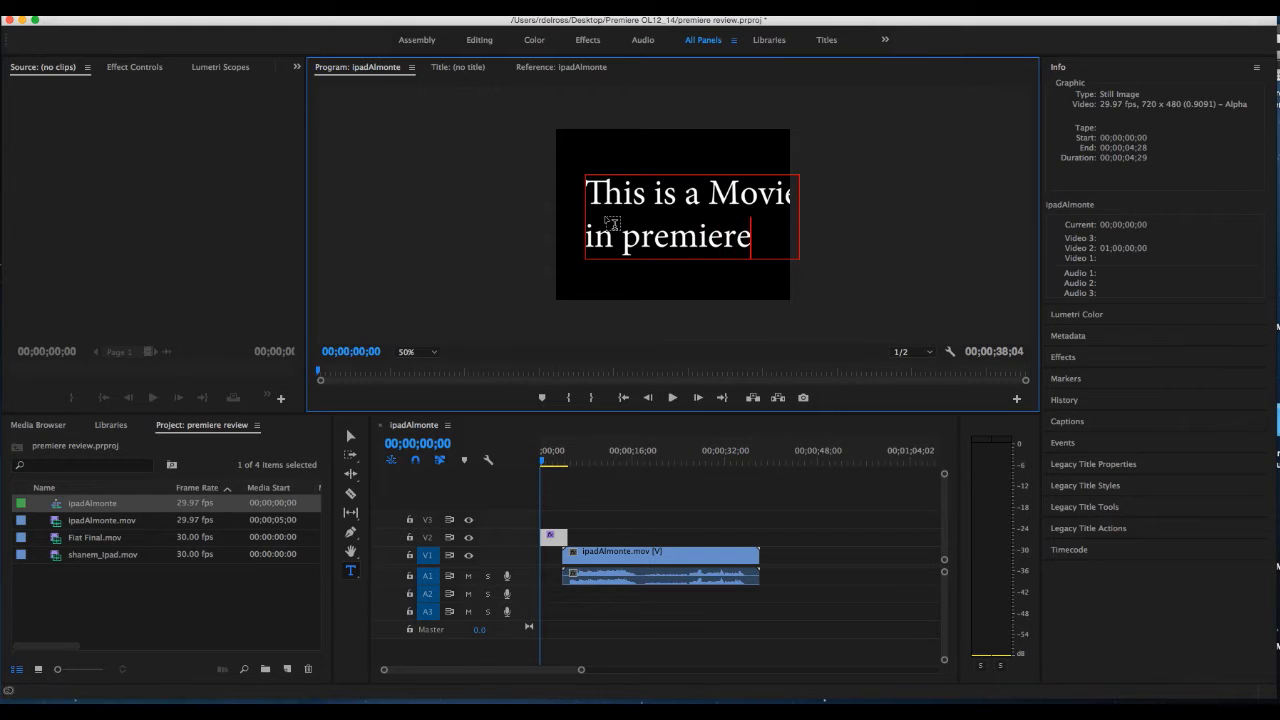
drag(622, 230, 635, 243)
text(P)
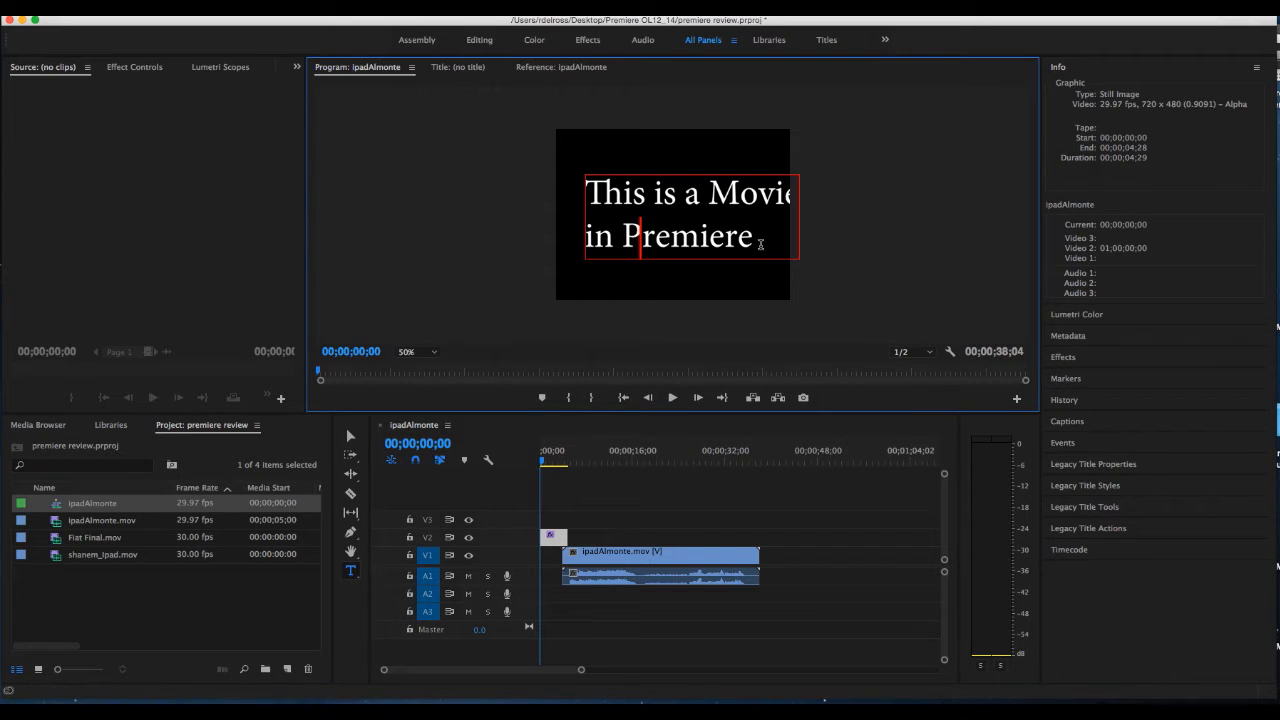
Reposition the title text to fit inside the frame and set its font to Myriad Pro Bold
click(352, 436)
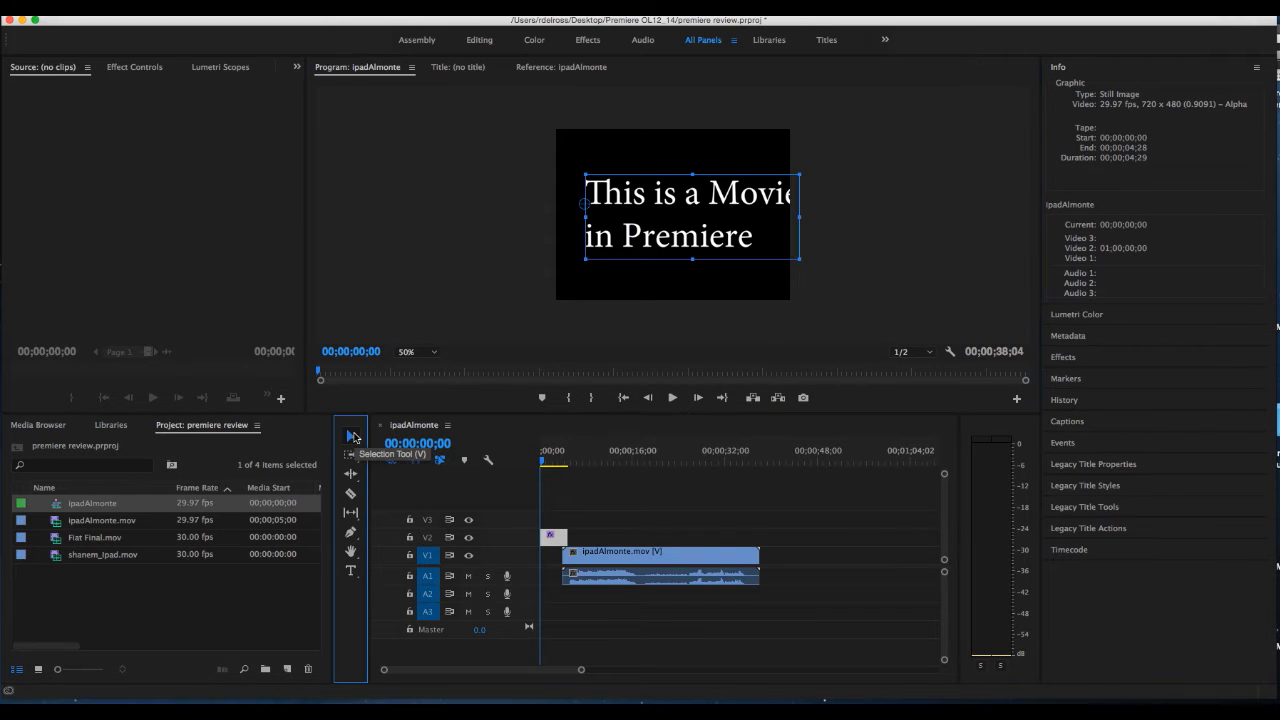
drag(700, 205, 684, 203)
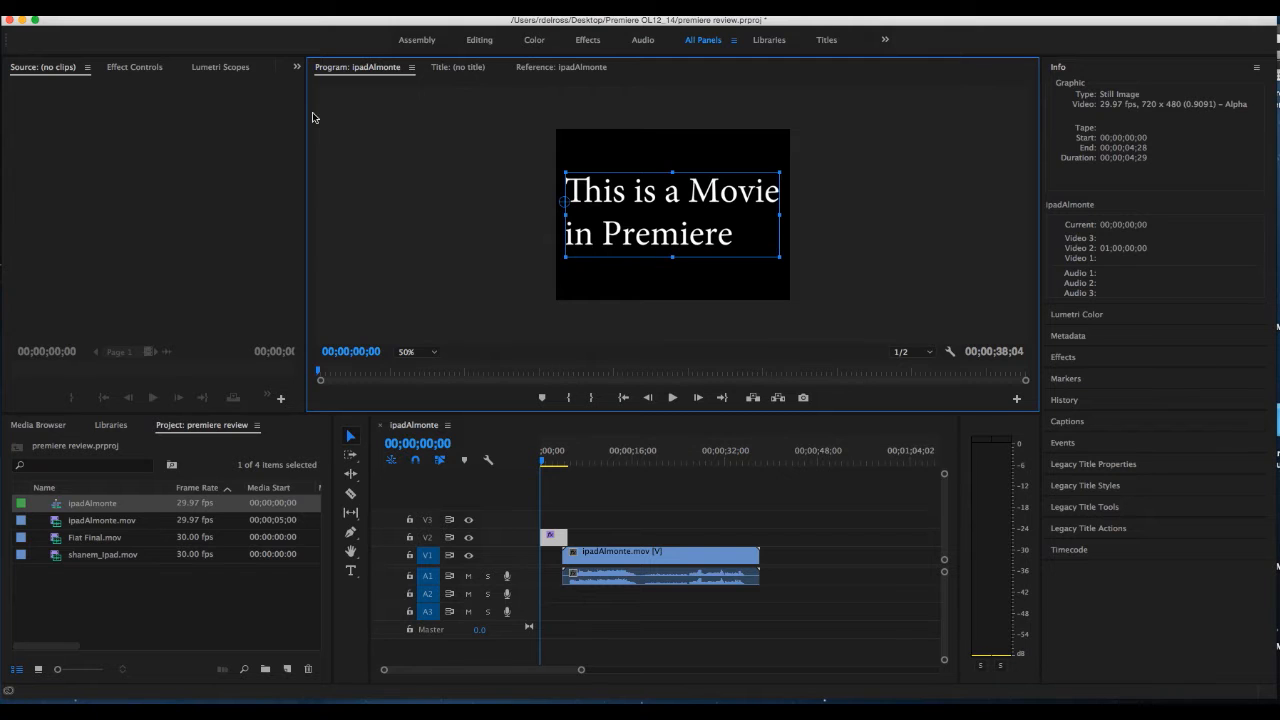
click(135, 68)
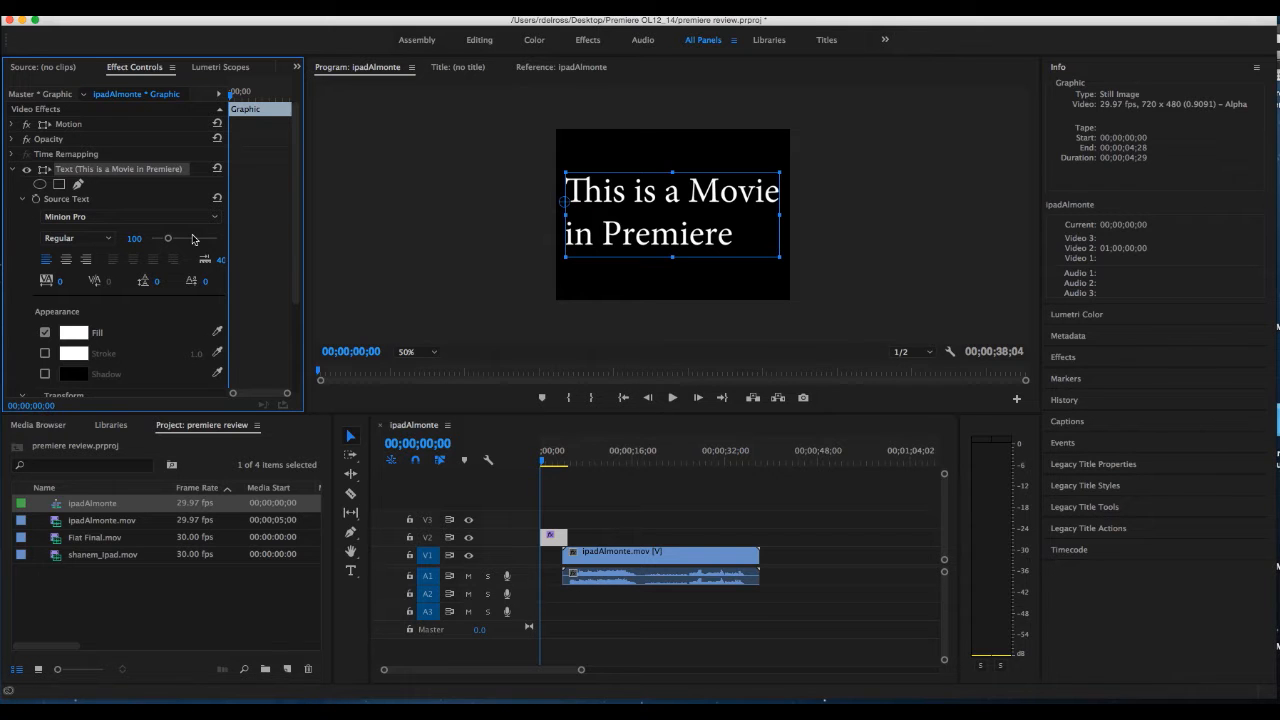
click(112, 217)
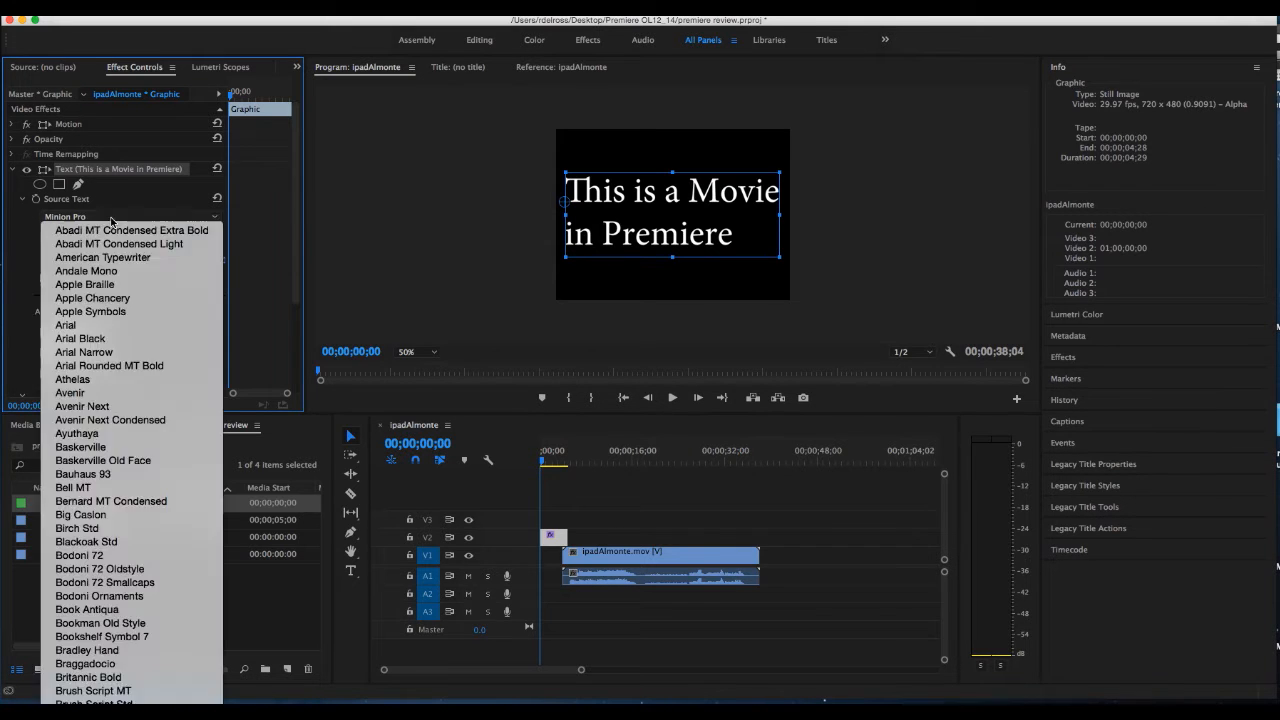
click(99, 217)
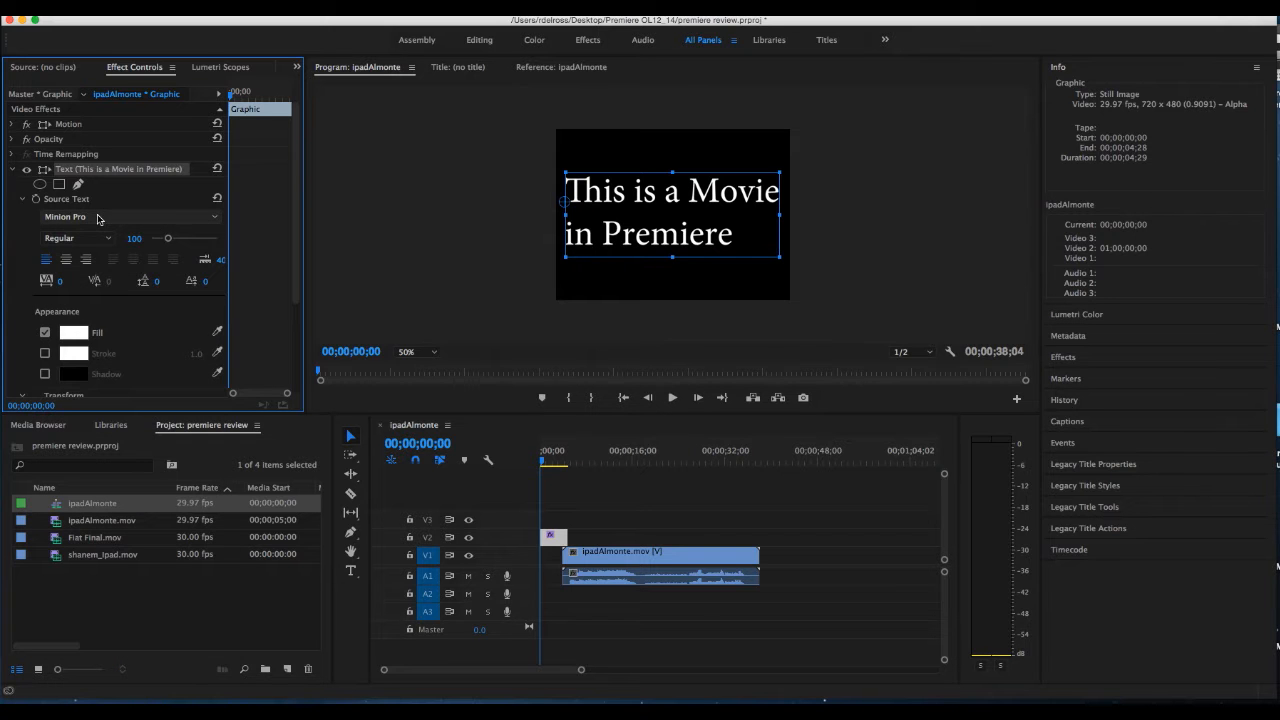
click(214, 217)
scroll(165, 640, down, 10)
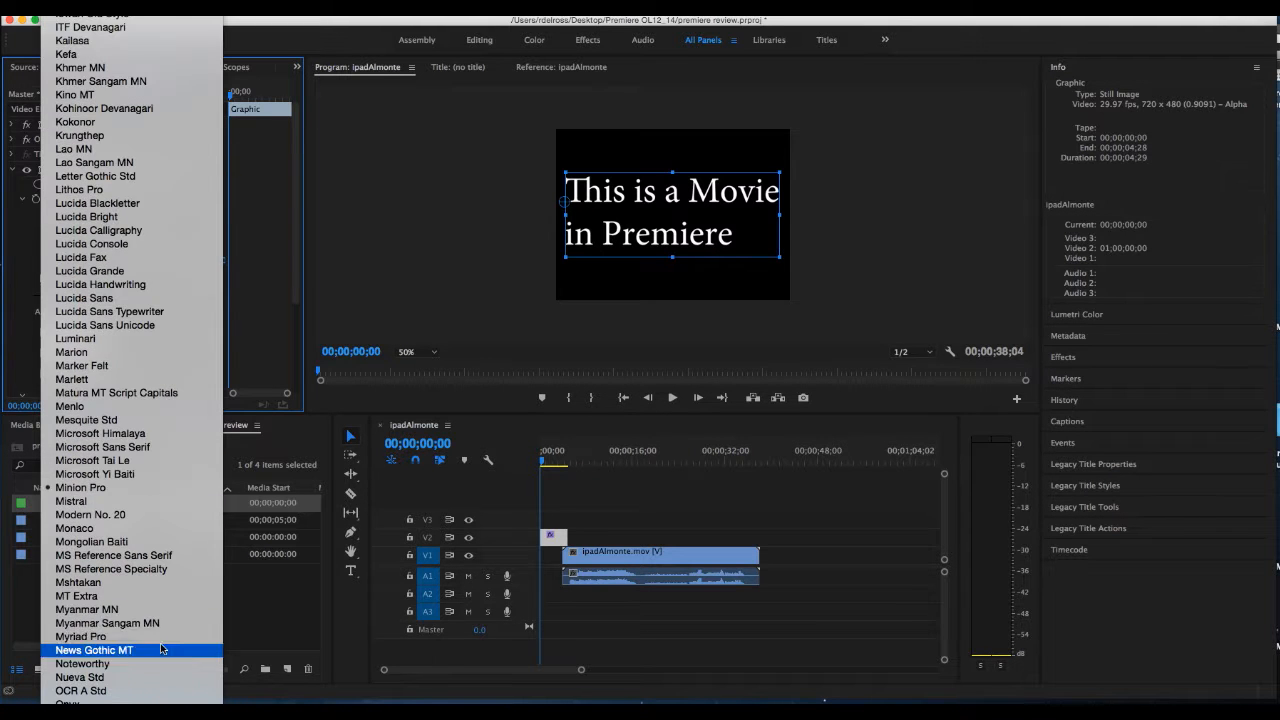
click(163, 637)
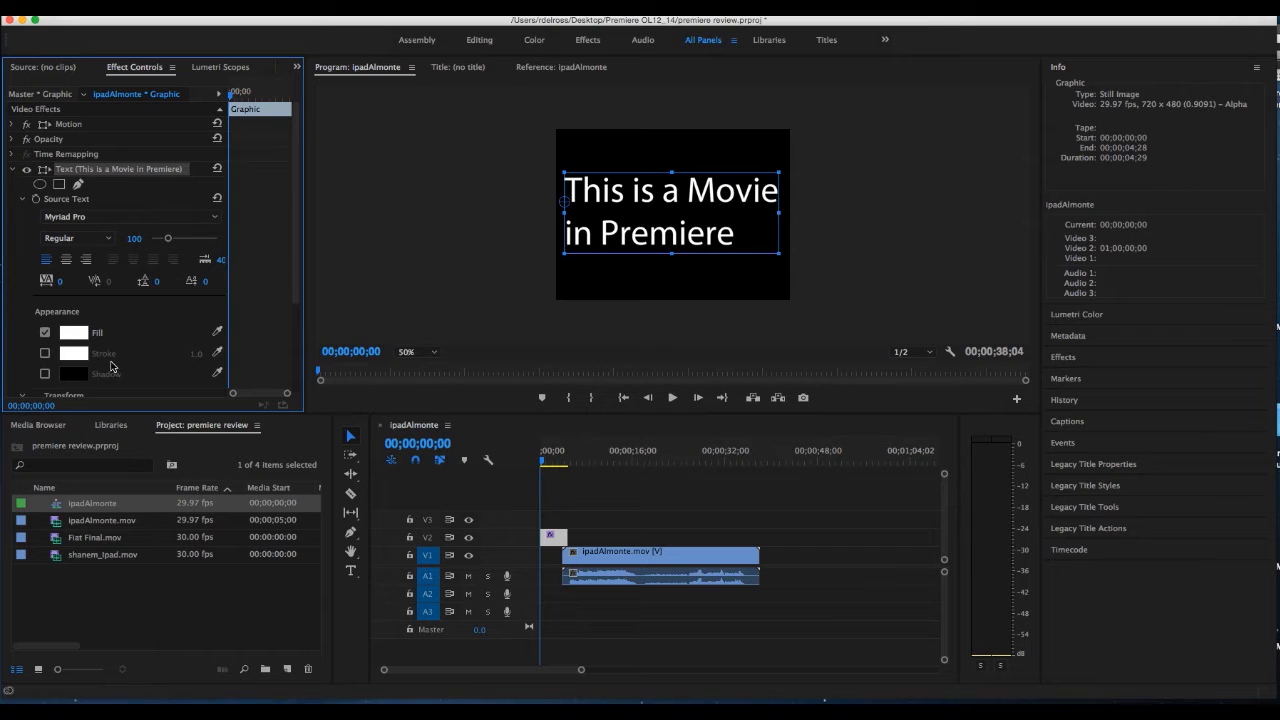
click(100, 239)
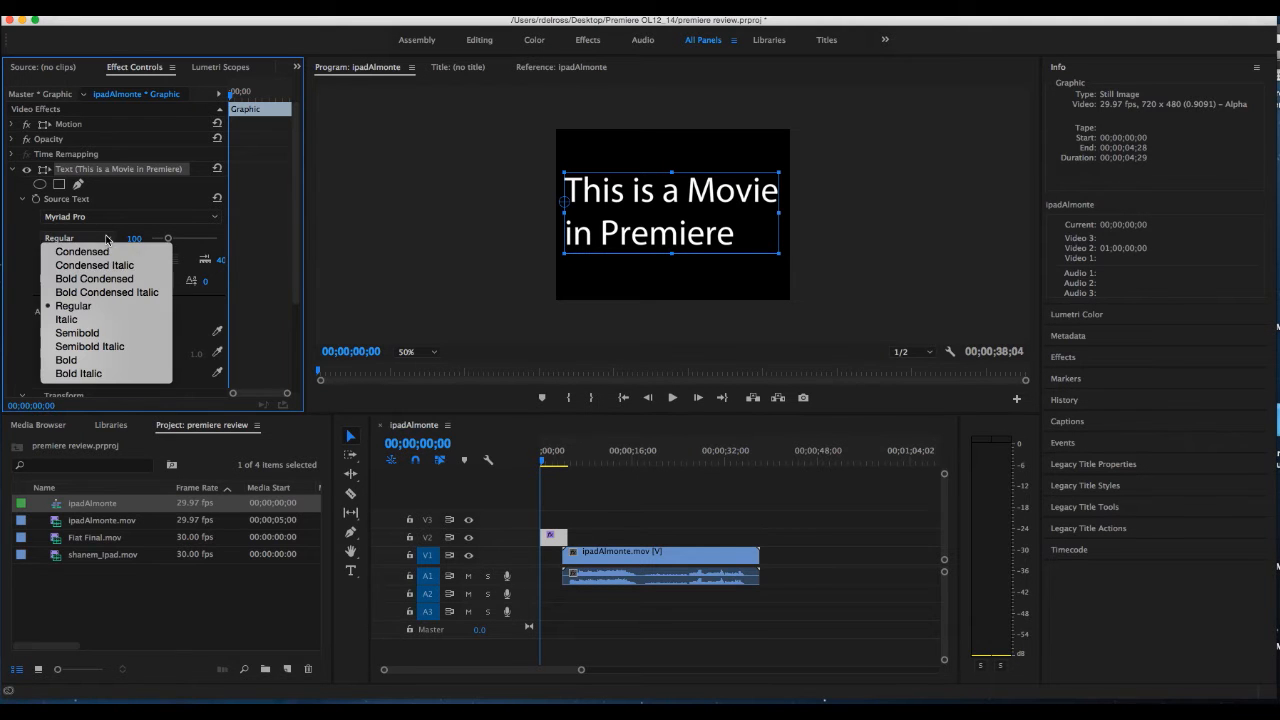
click(104, 360)
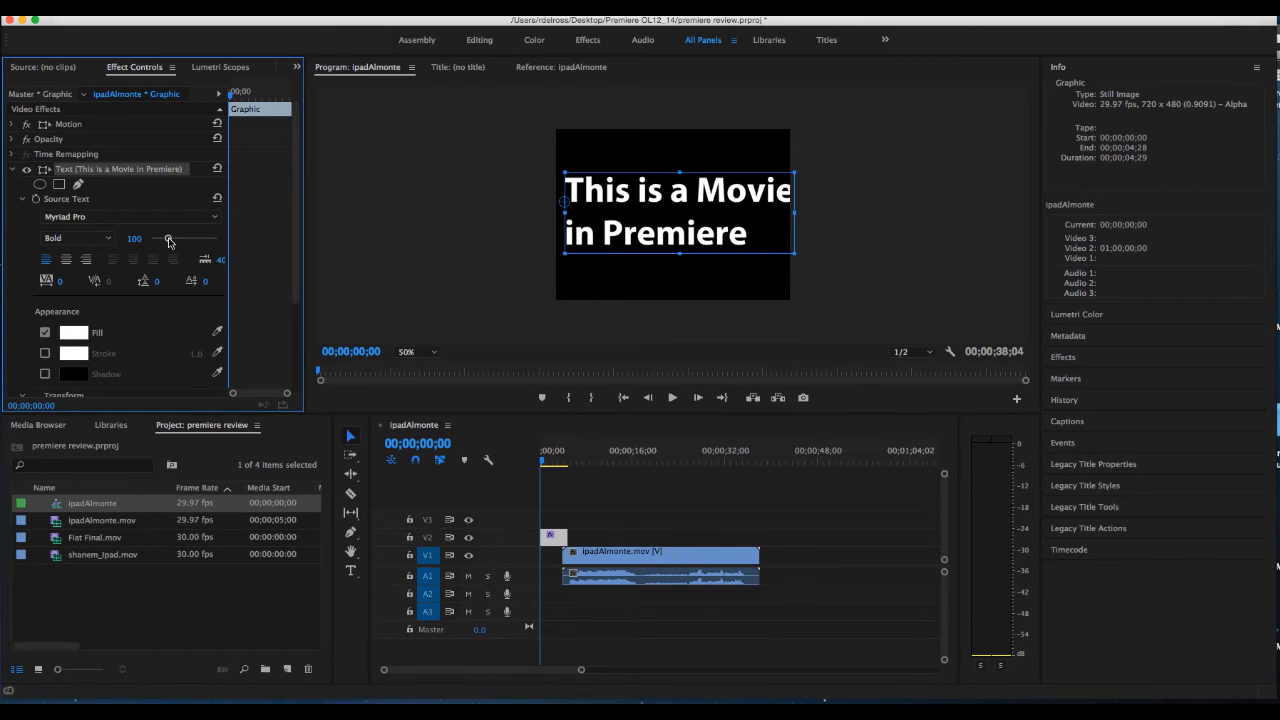
Set the title's text size to 87 and center-align its lines, recentering the text block in the frame
drag(168, 241, 165, 243)
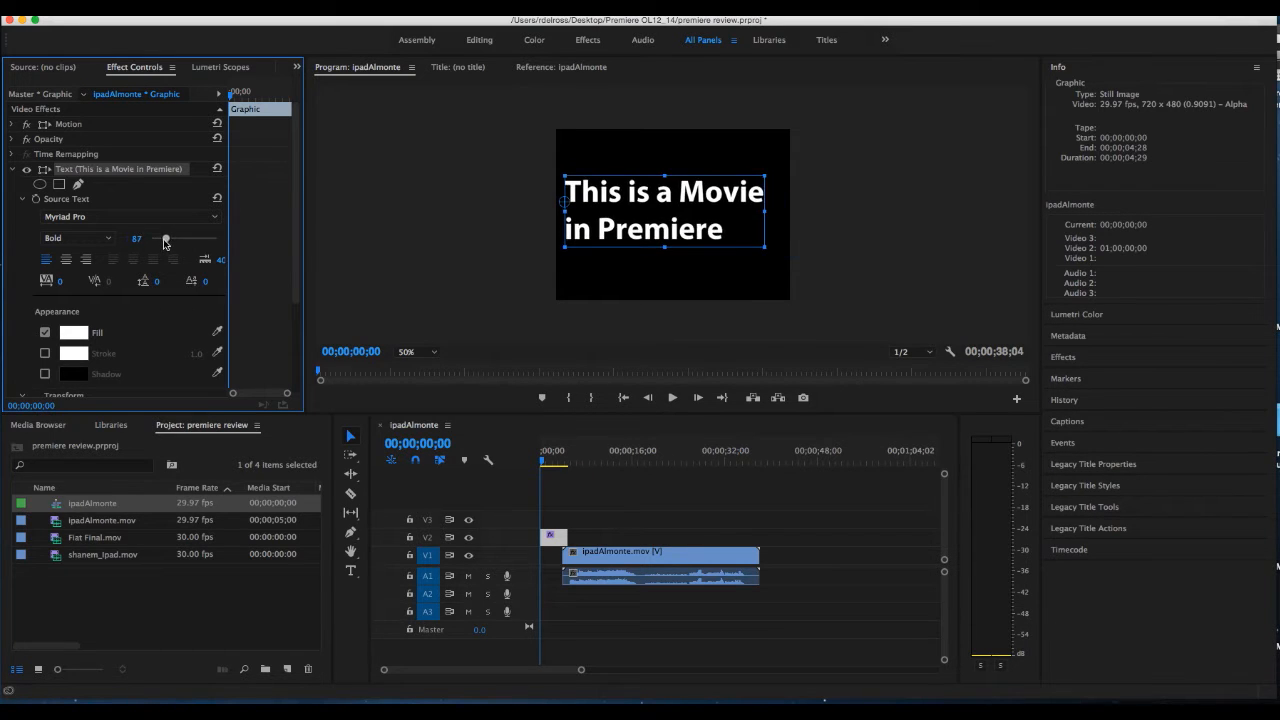
click(66, 259)
click(657, 228)
drag(657, 228, 702, 233)
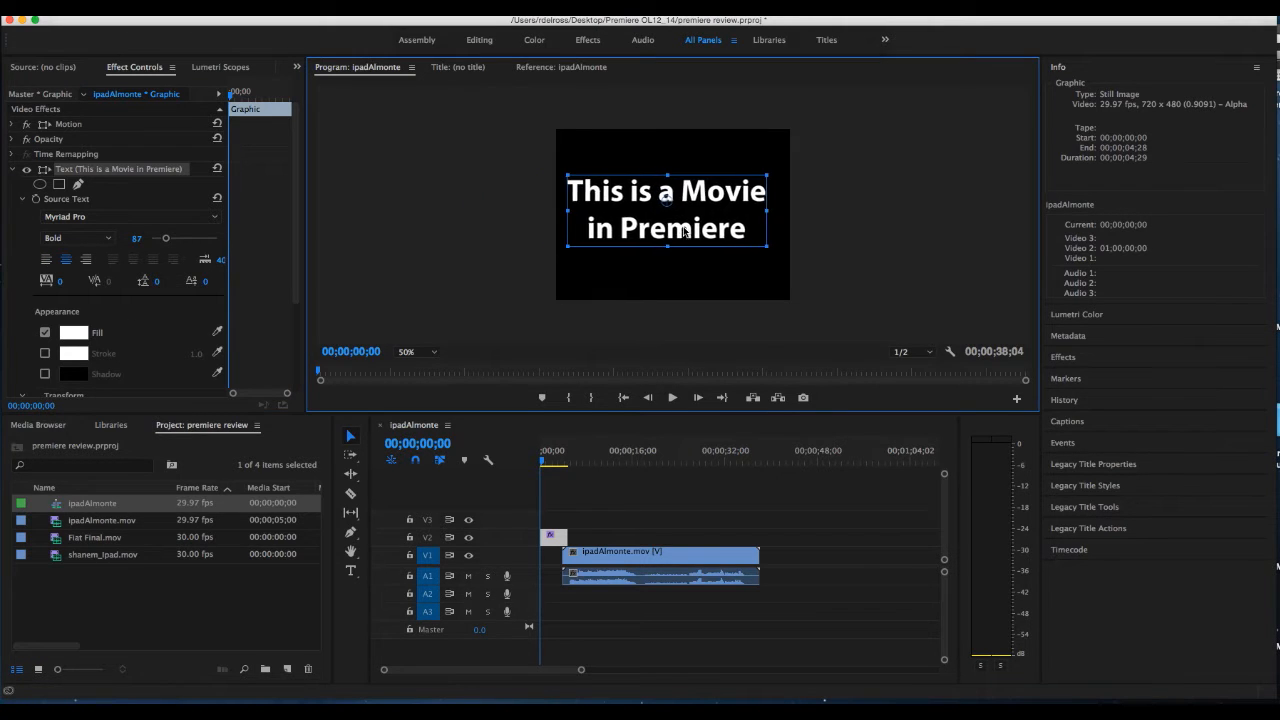
Tighten the title's line spacing by setting its leading to -37, and deselect the title
click(156, 283)
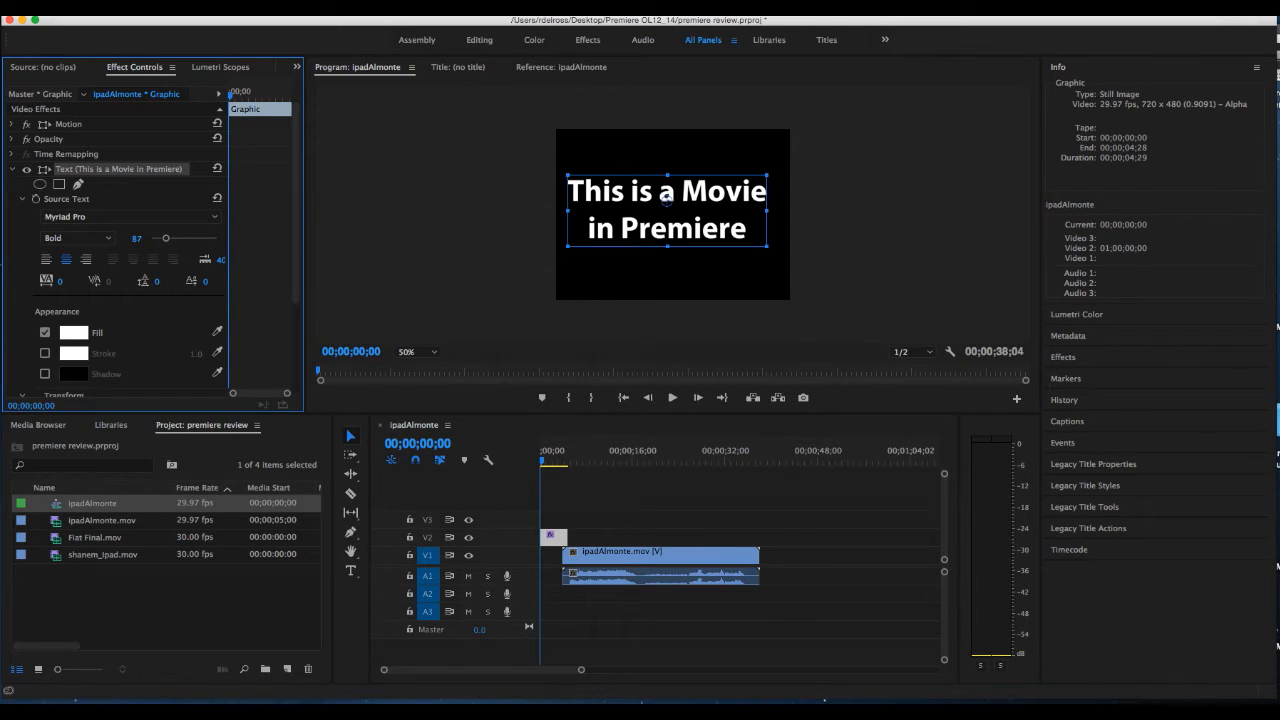
drag(149, 283, 120, 283)
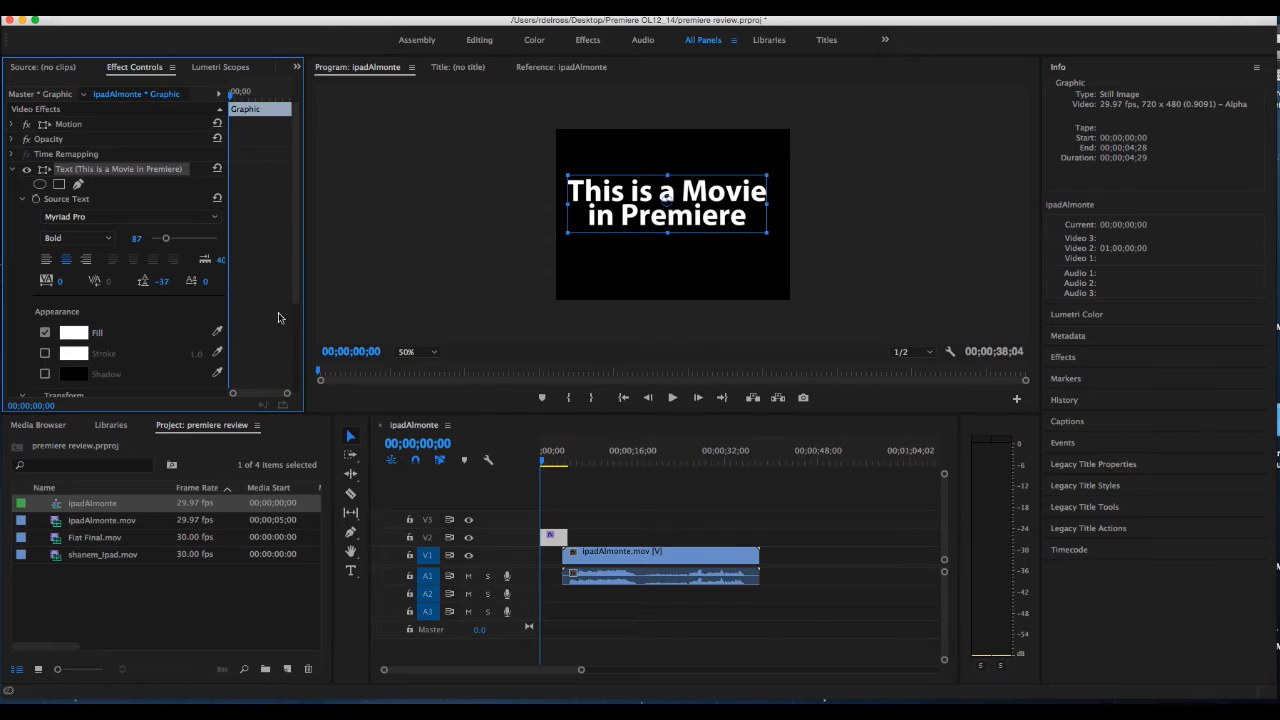
click(575, 496)
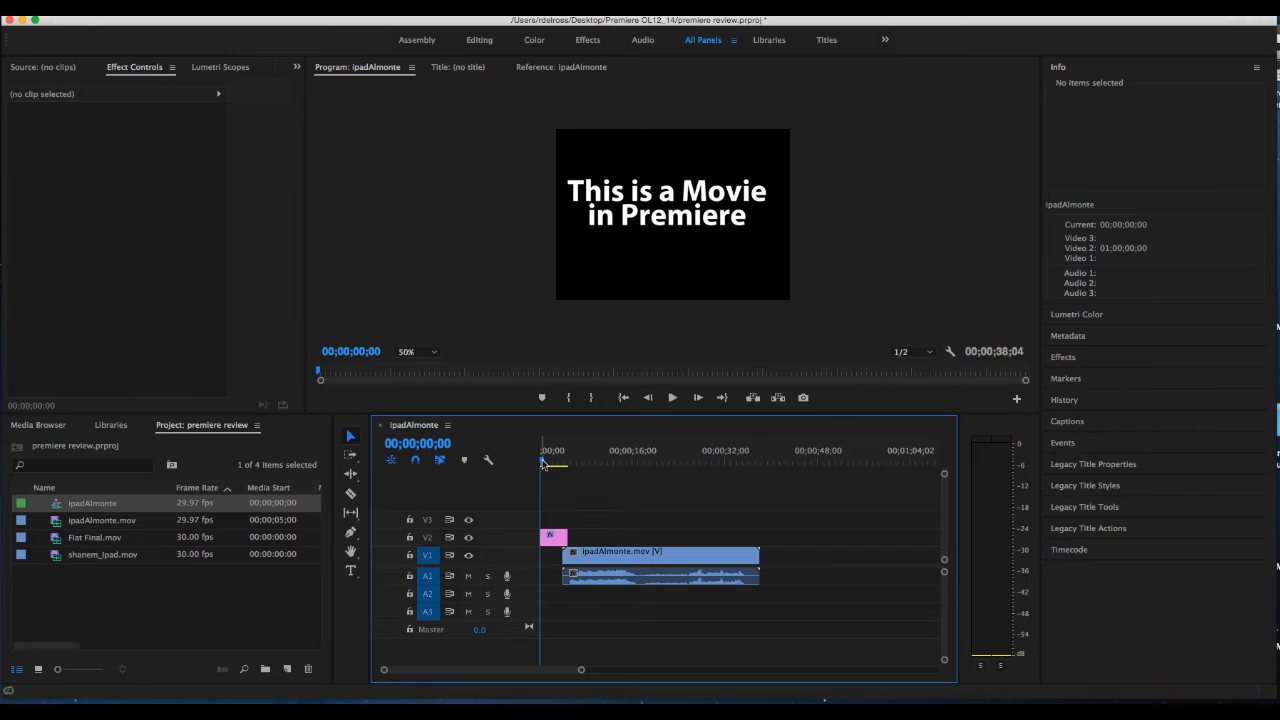
Fade out the title with Pen tool opacity keyframes at 00;00;04;00 and at the title clip's end, lowering the end keyframe
drag(543, 463, 563, 463)
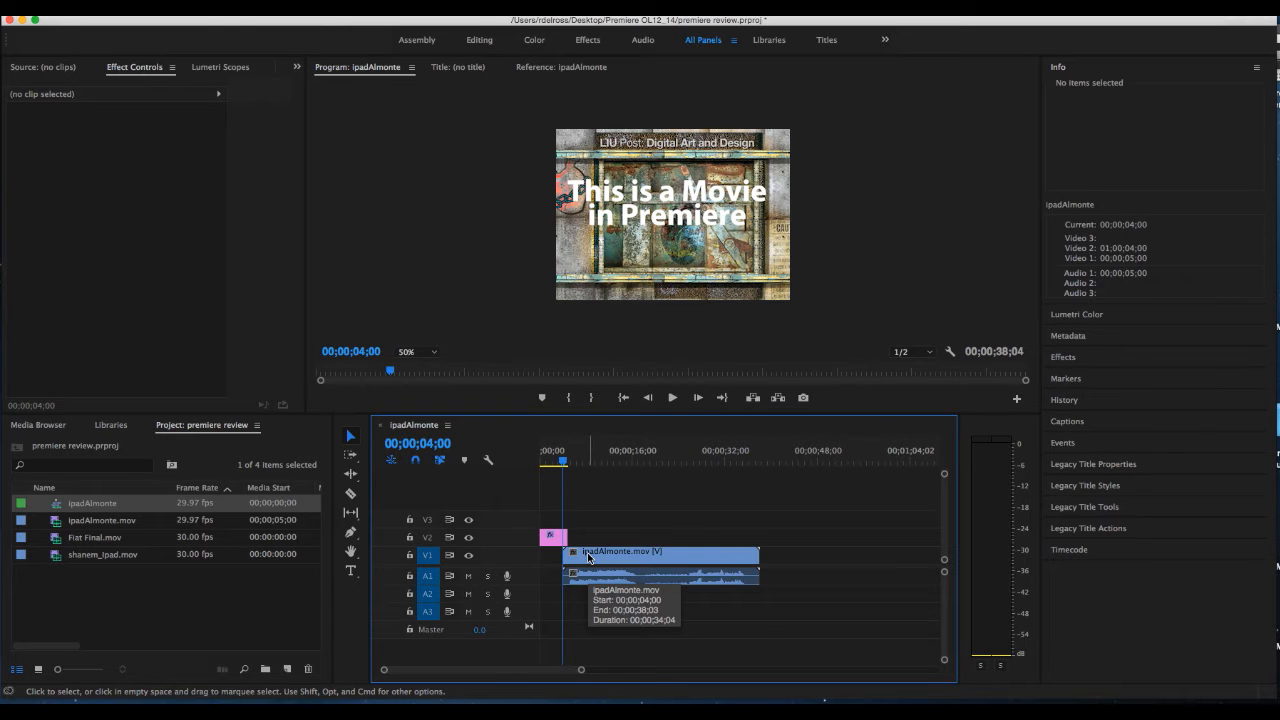
key(equal)
key(equal)
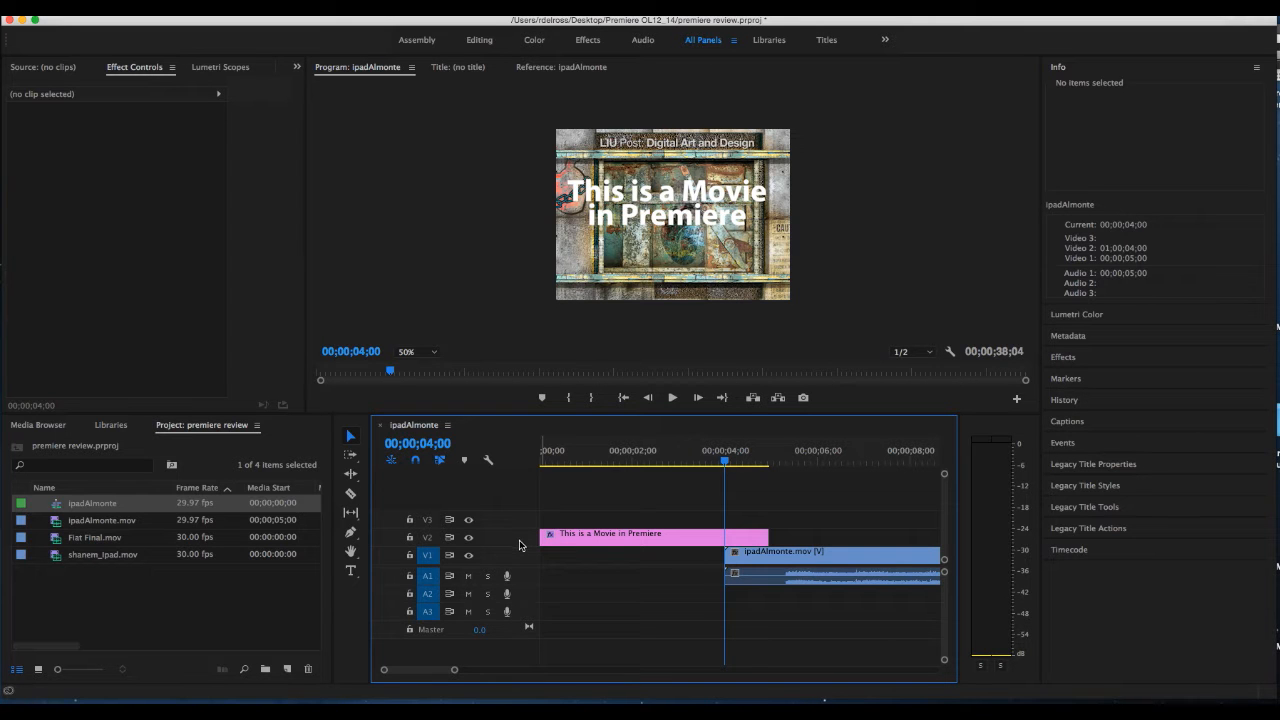
scroll(519, 545, up, 4)
scroll(519, 545, up, 1)
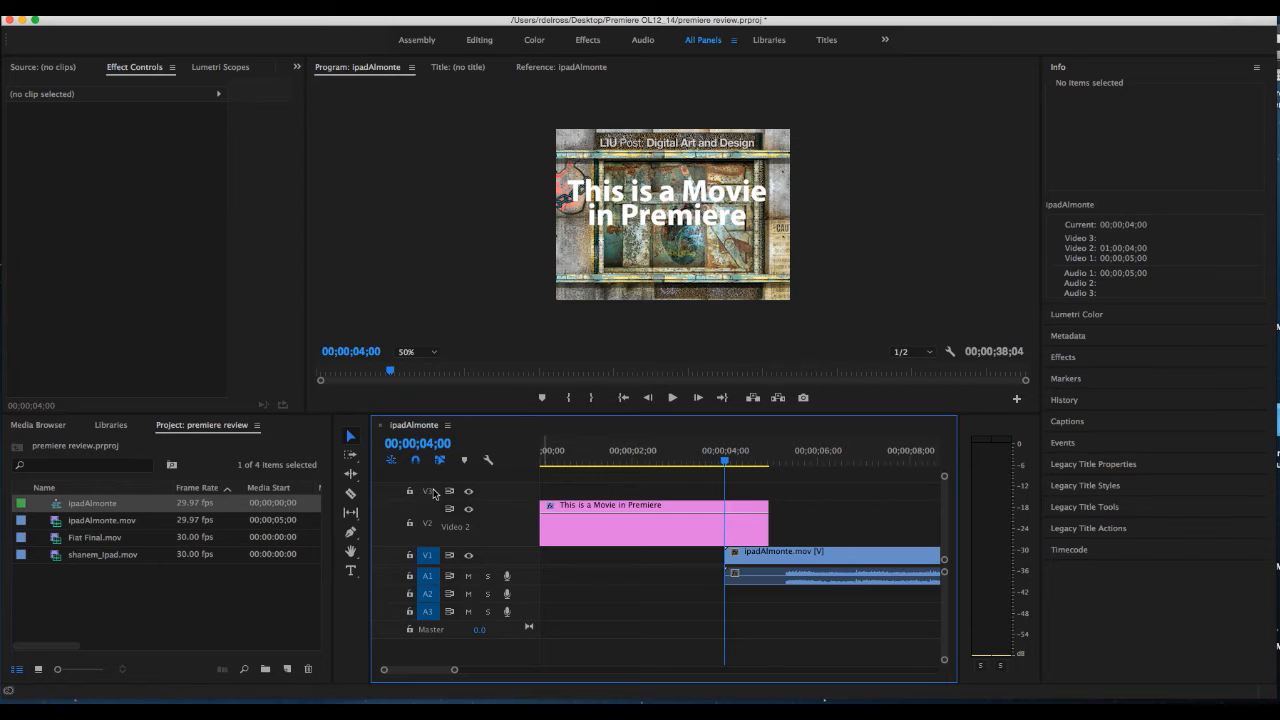
click(356, 539)
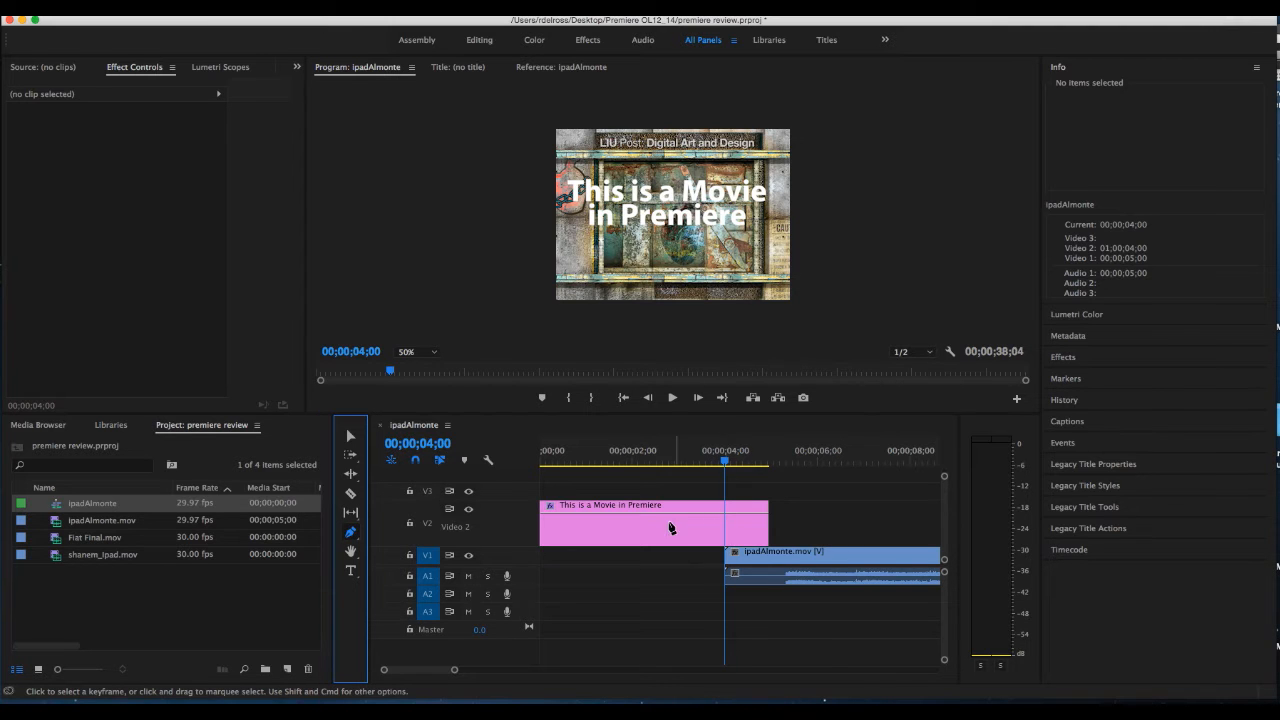
click(725, 514)
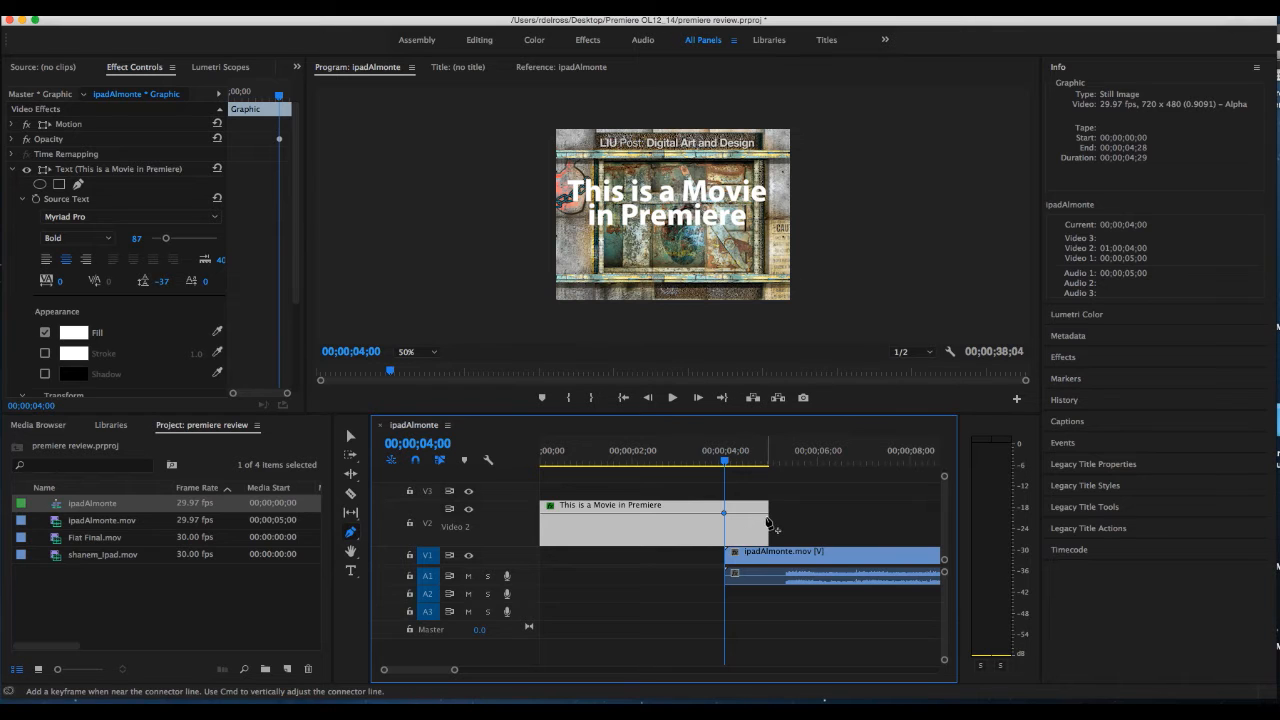
drag(768, 516, 768, 541)
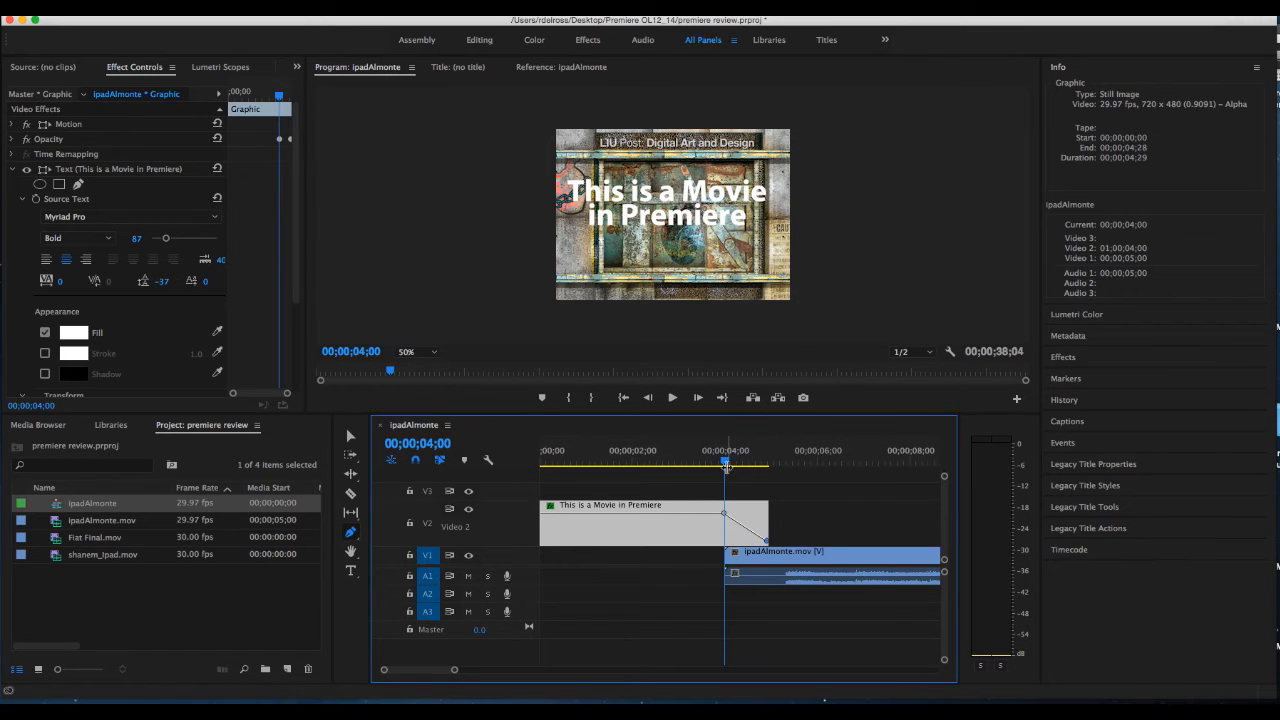
drag(726, 465, 772, 481)
Place shanem_Ipad.mov on V1 at 00;00;40;04, leaving a two-second gap after the first clip
key(minus)
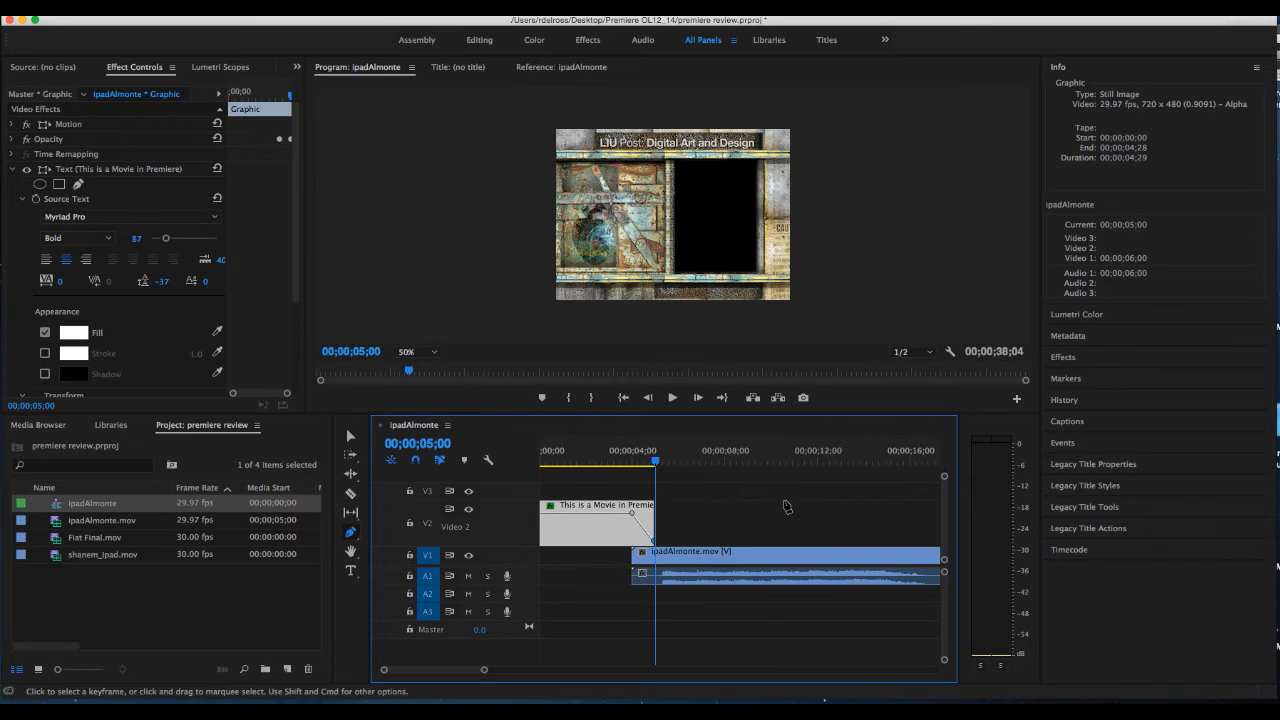
key(minus)
key(minus)
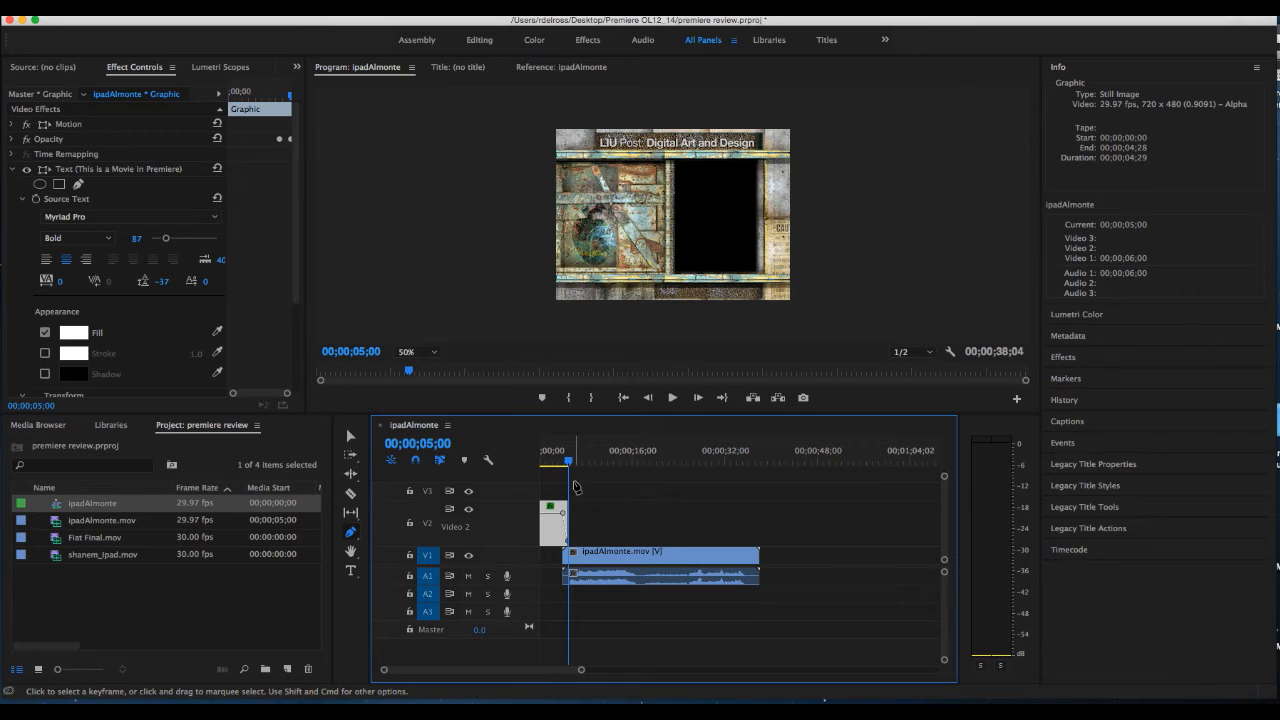
drag(569, 464, 759, 533)
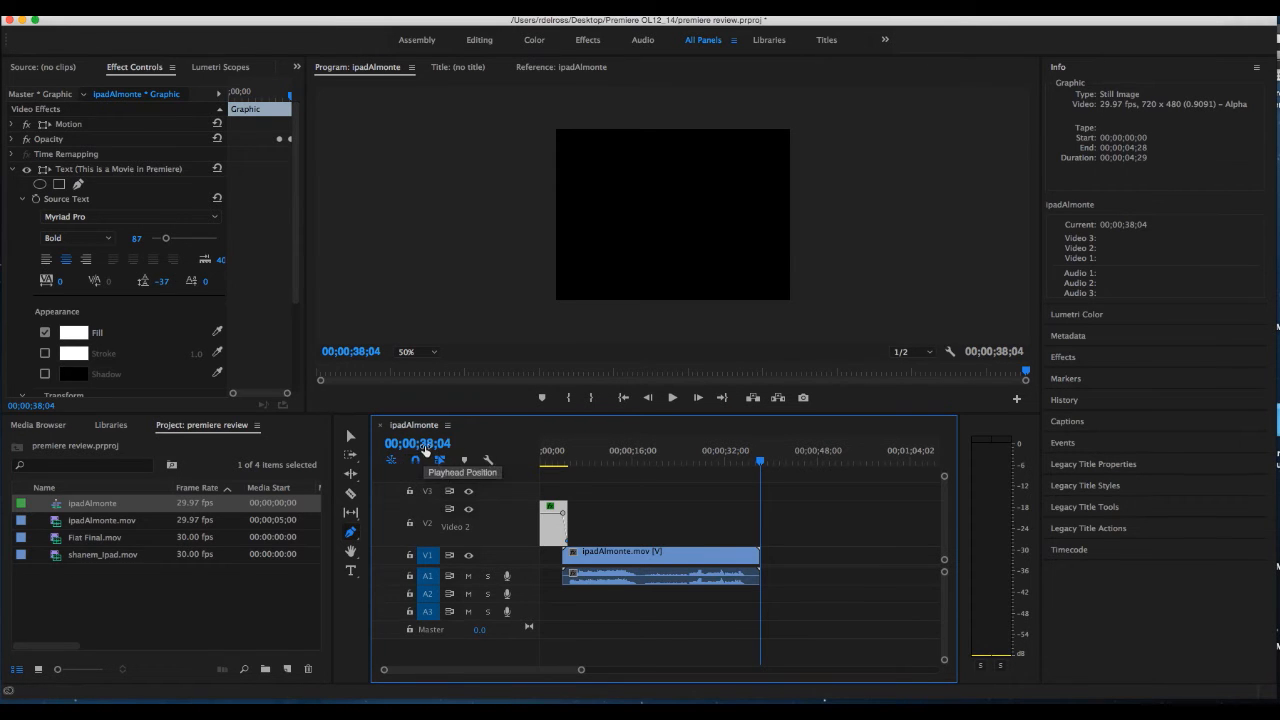
click(417, 443)
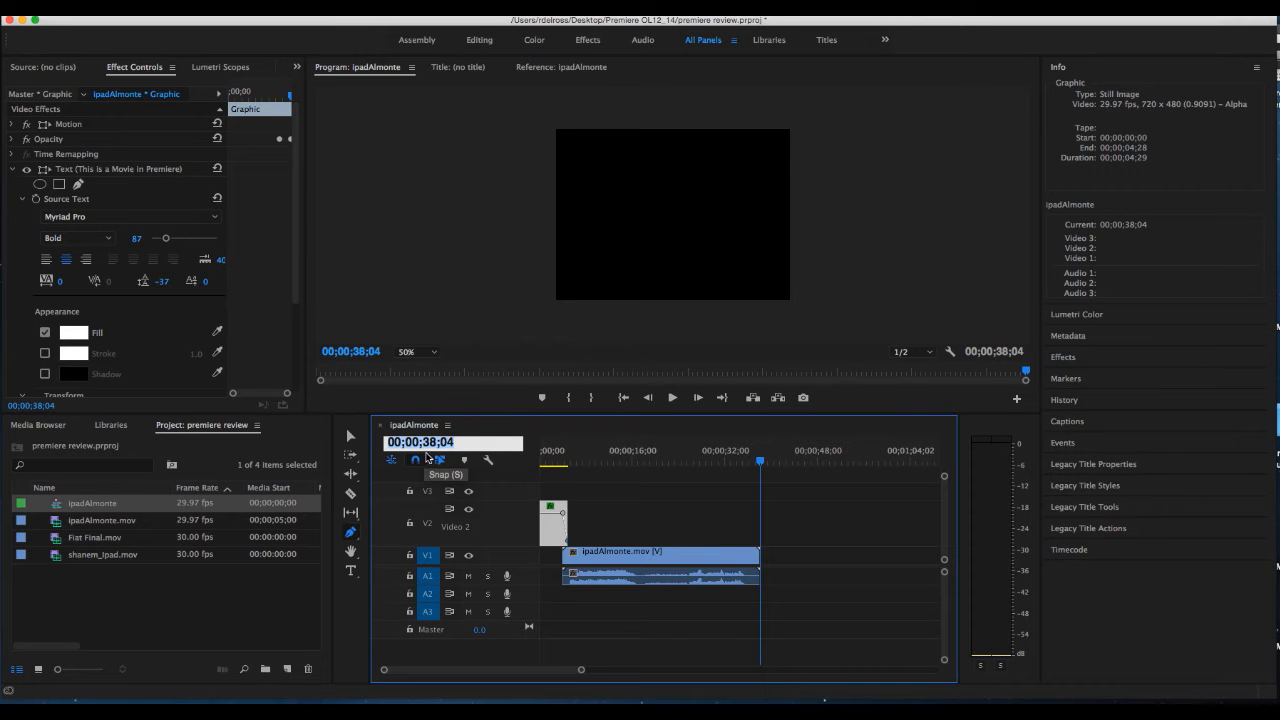
click(433, 442)
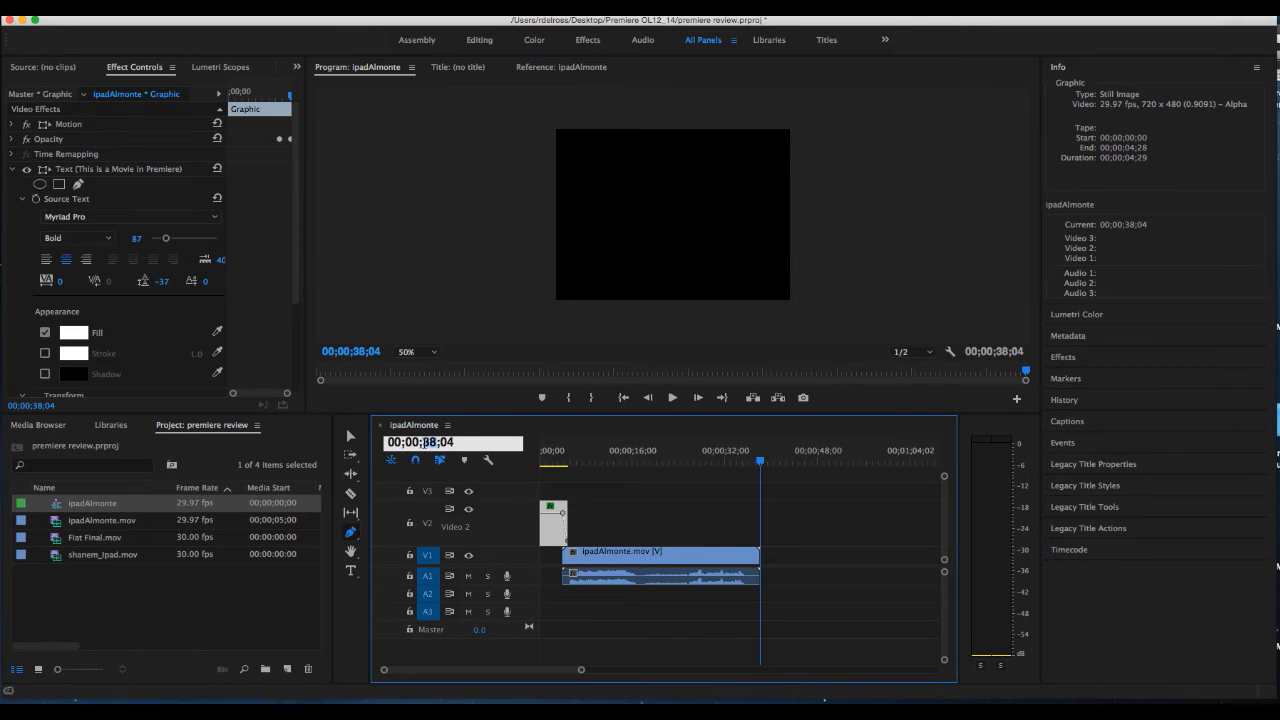
text(40)
key(Return)
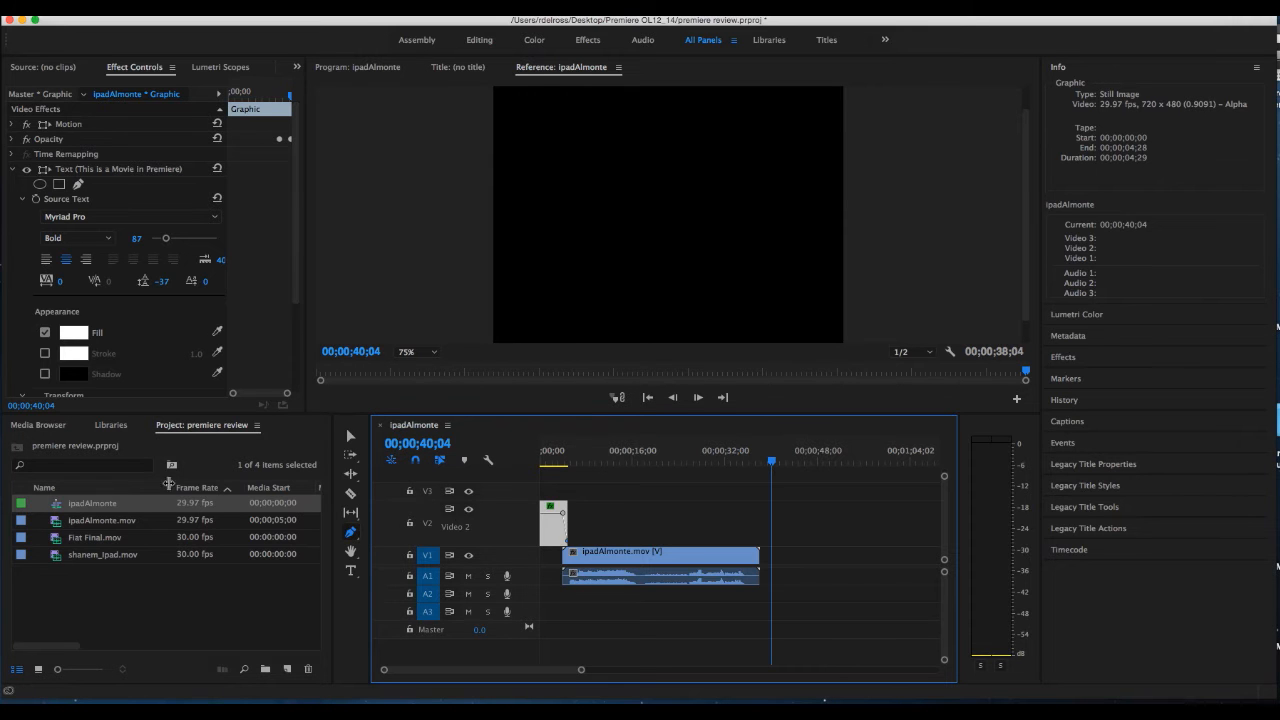
click(89, 562)
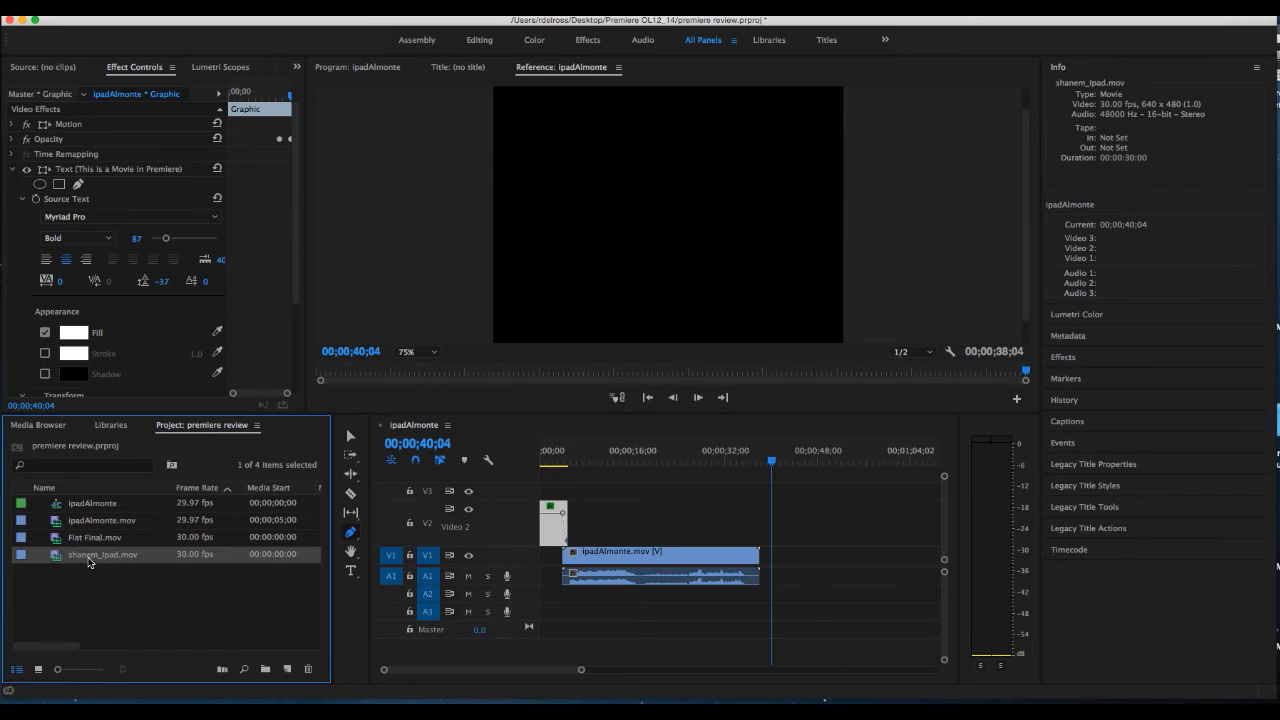
drag(57, 560, 785, 587)
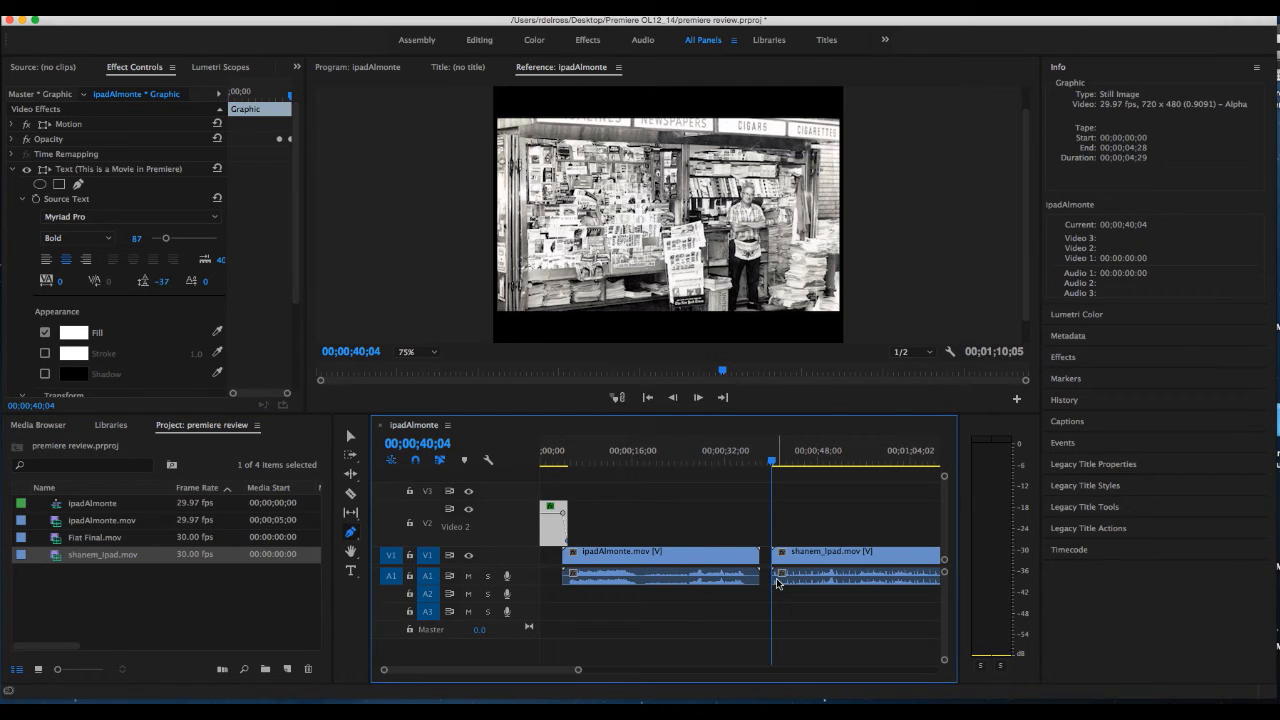
Scrub through the shanem_Ipad.mov clip in the sequence to preview its content
drag(708, 446, 803, 485)
key(minus)
key(minus)
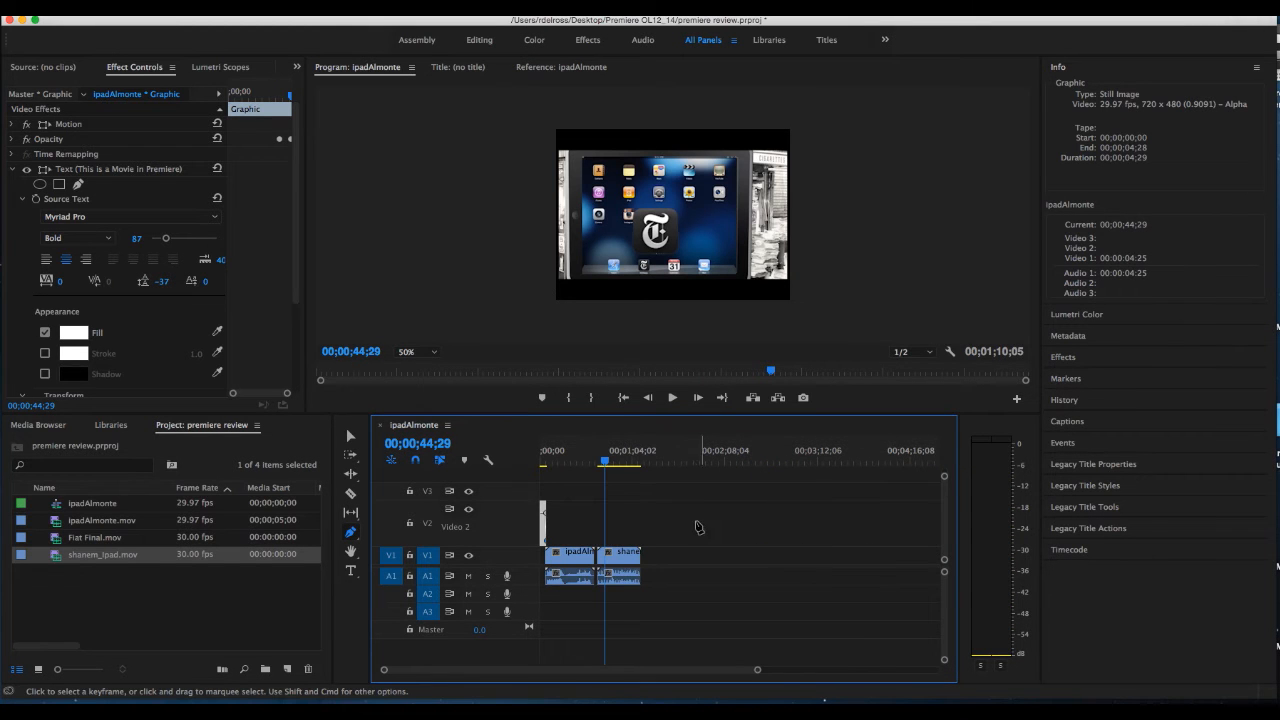
mouse_move(605, 463)
mouse_down()
mouse_move(574, 467)
mouse_move(609, 474)
mouse_up()
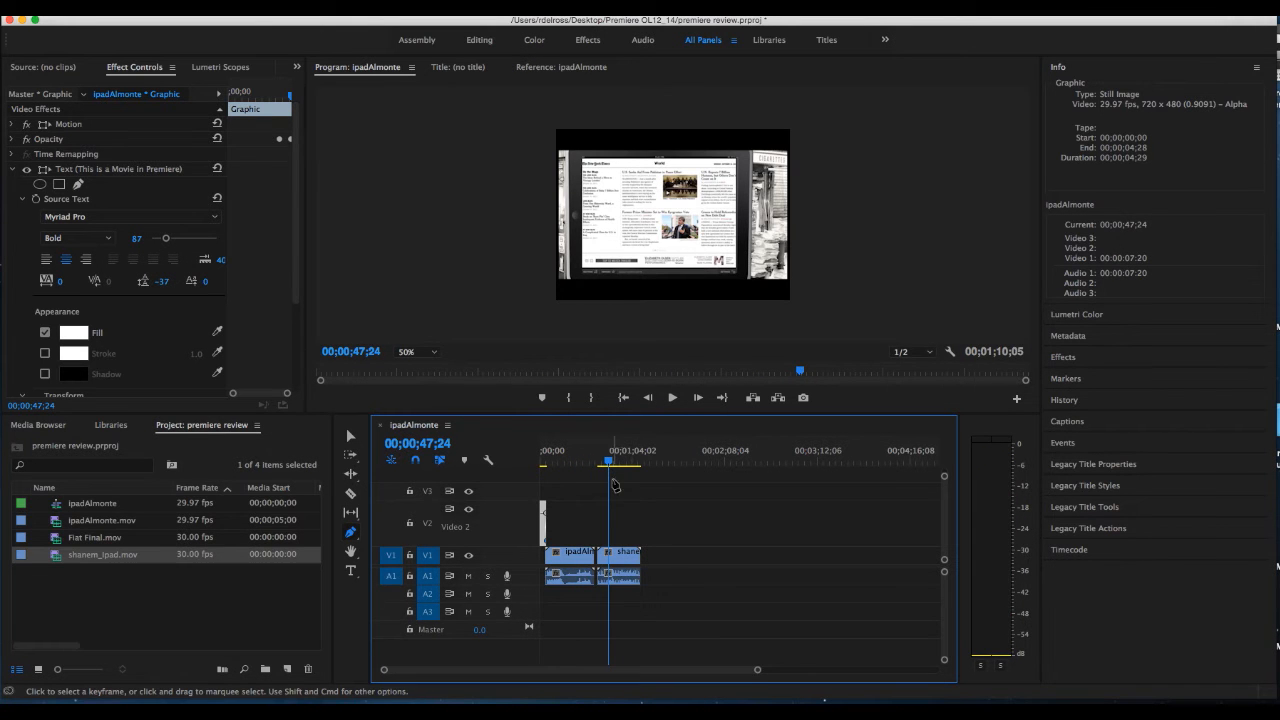
click(612, 465)
drag(612, 468, 622, 473)
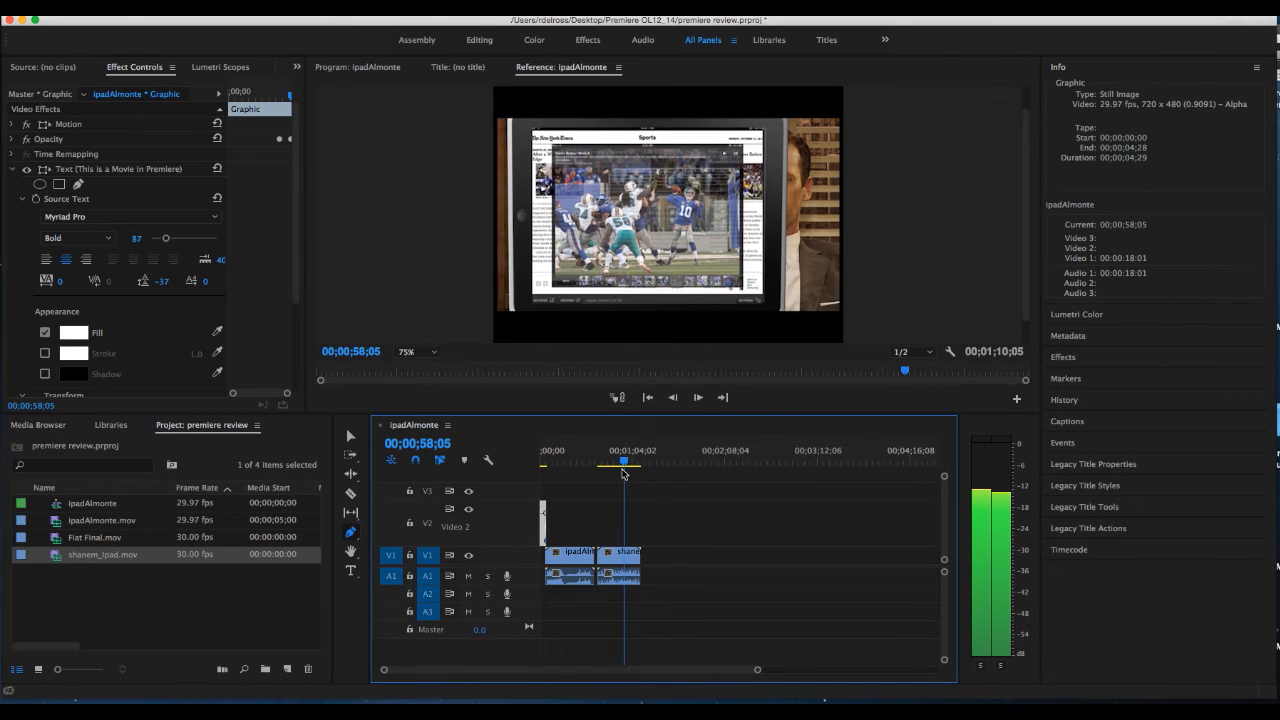
drag(622, 473, 623, 470)
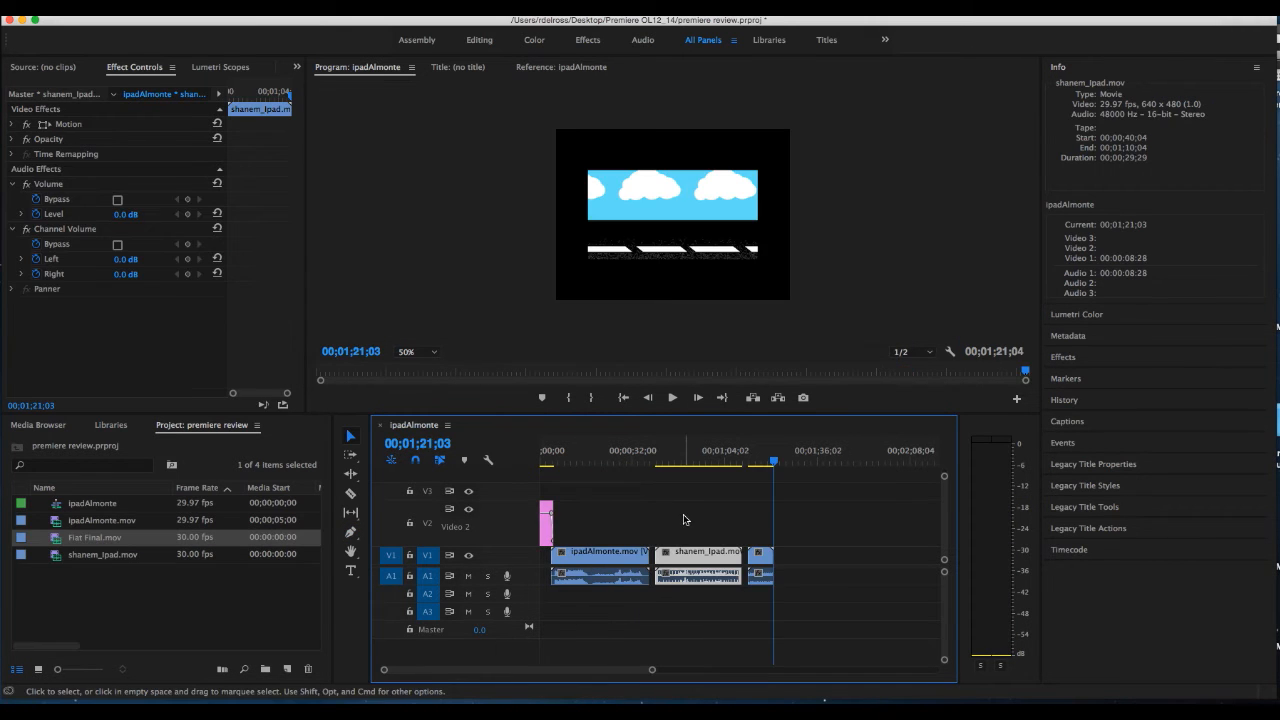
Mark the sequence's Out point at 00;01;21;04, after the last clip, and open the media export settings
mouse_move(774, 463)
mouse_down()
mouse_move(744, 467)
mouse_move(774, 465)
mouse_up()
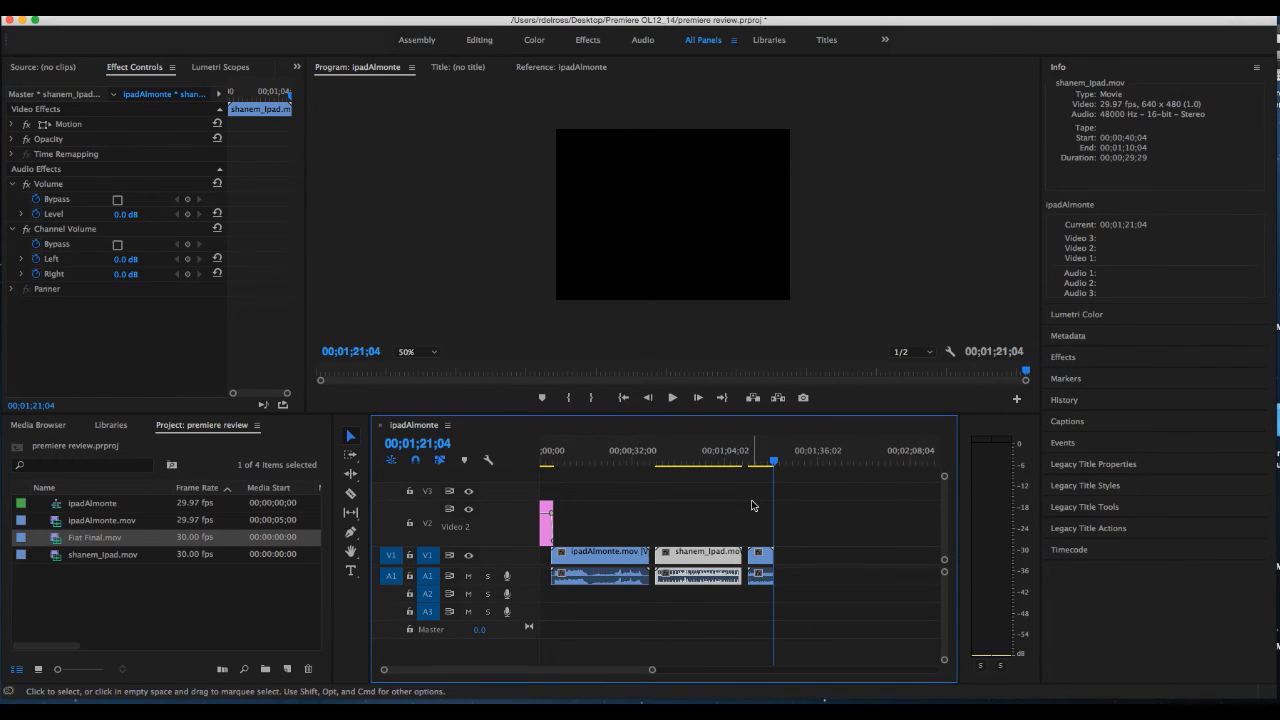
key(o)
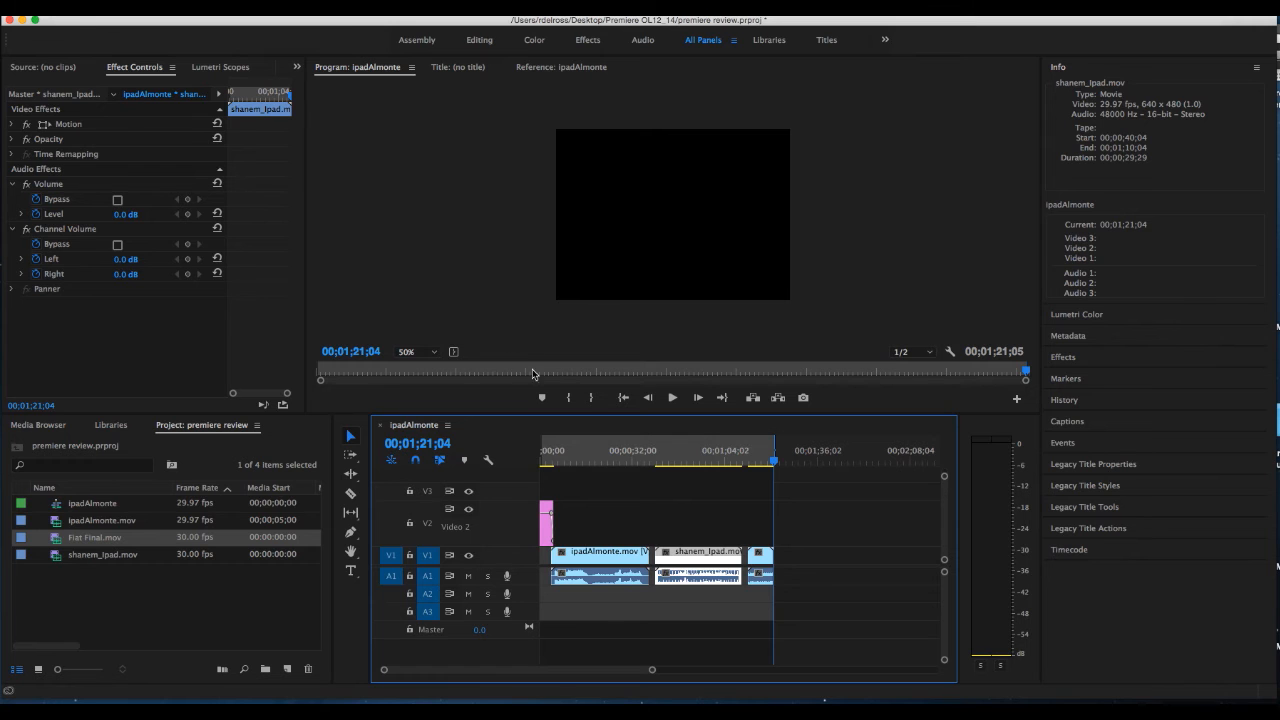
click(147, 16)
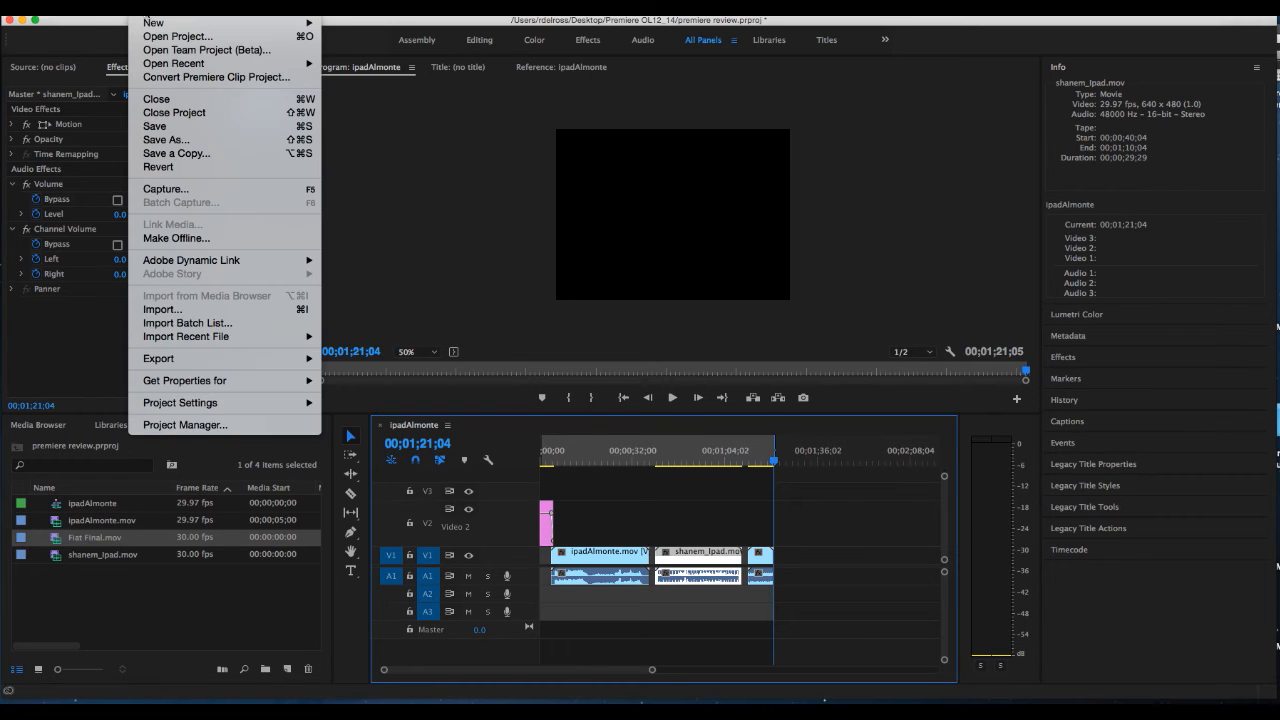
mouse_move(256, 360)
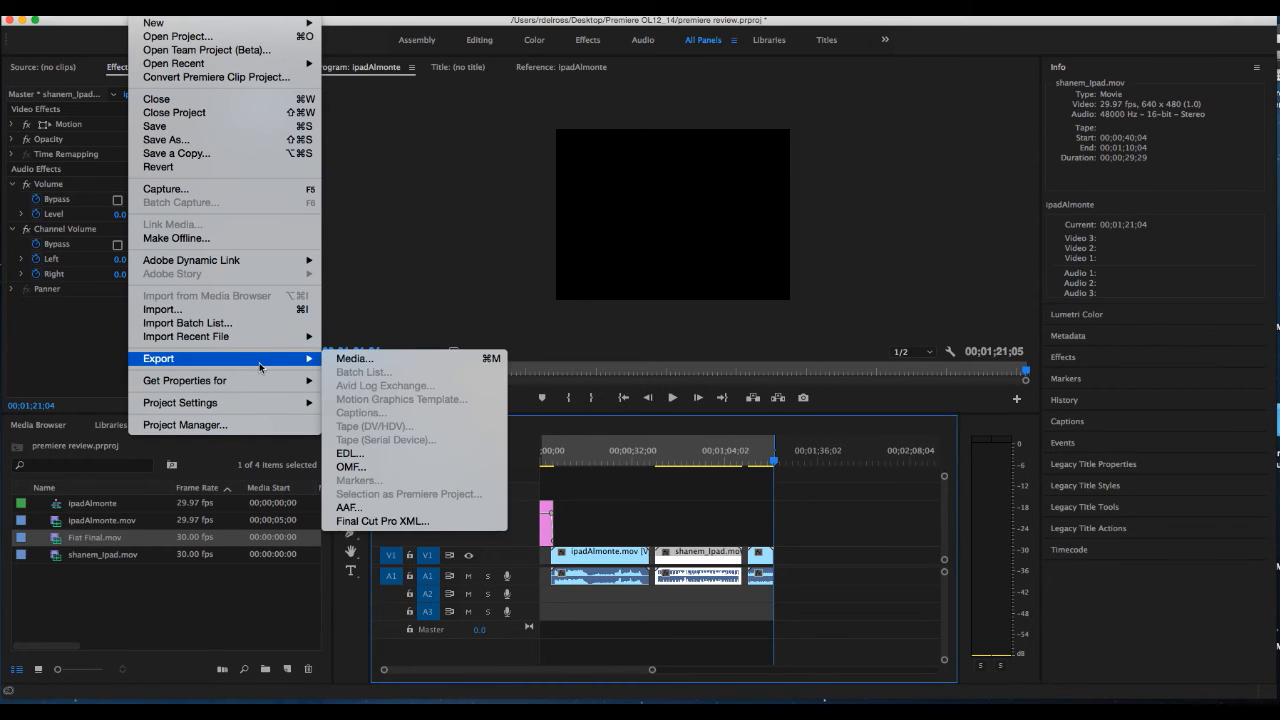
click(349, 356)
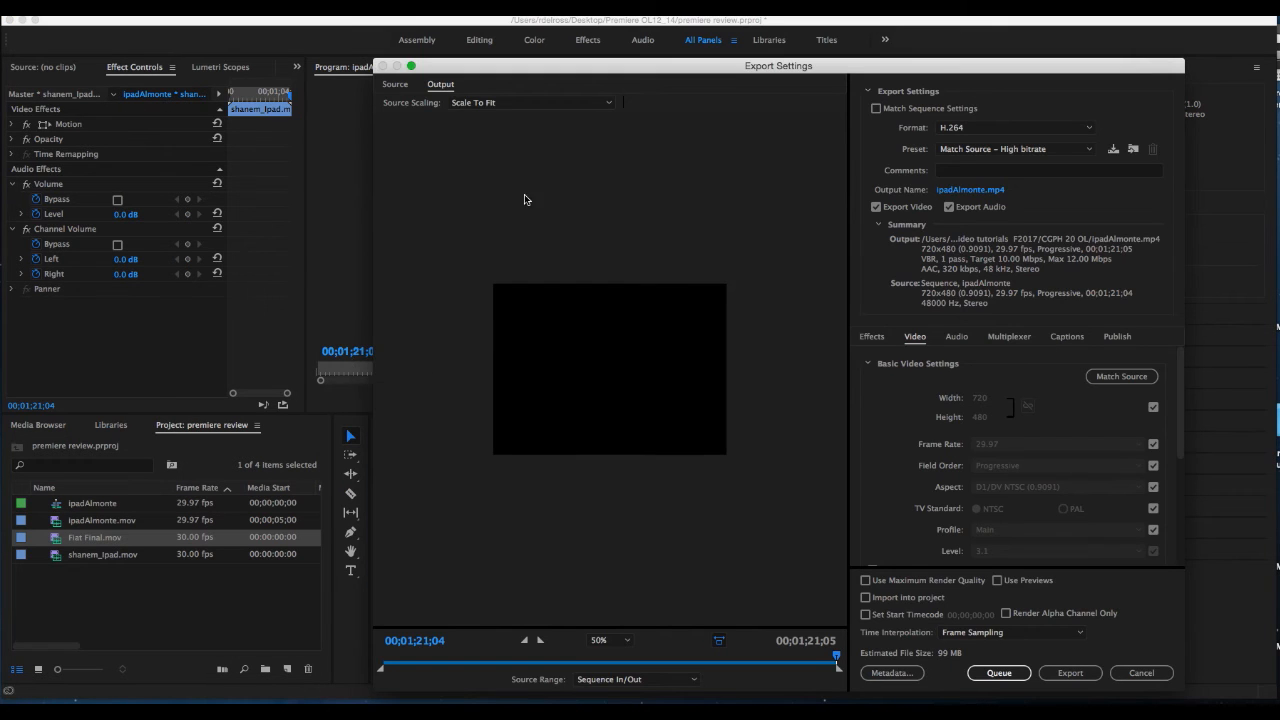
Preview the sequence at 00;00;51;23 in the export settings
drag(623, 69, 596, 55)
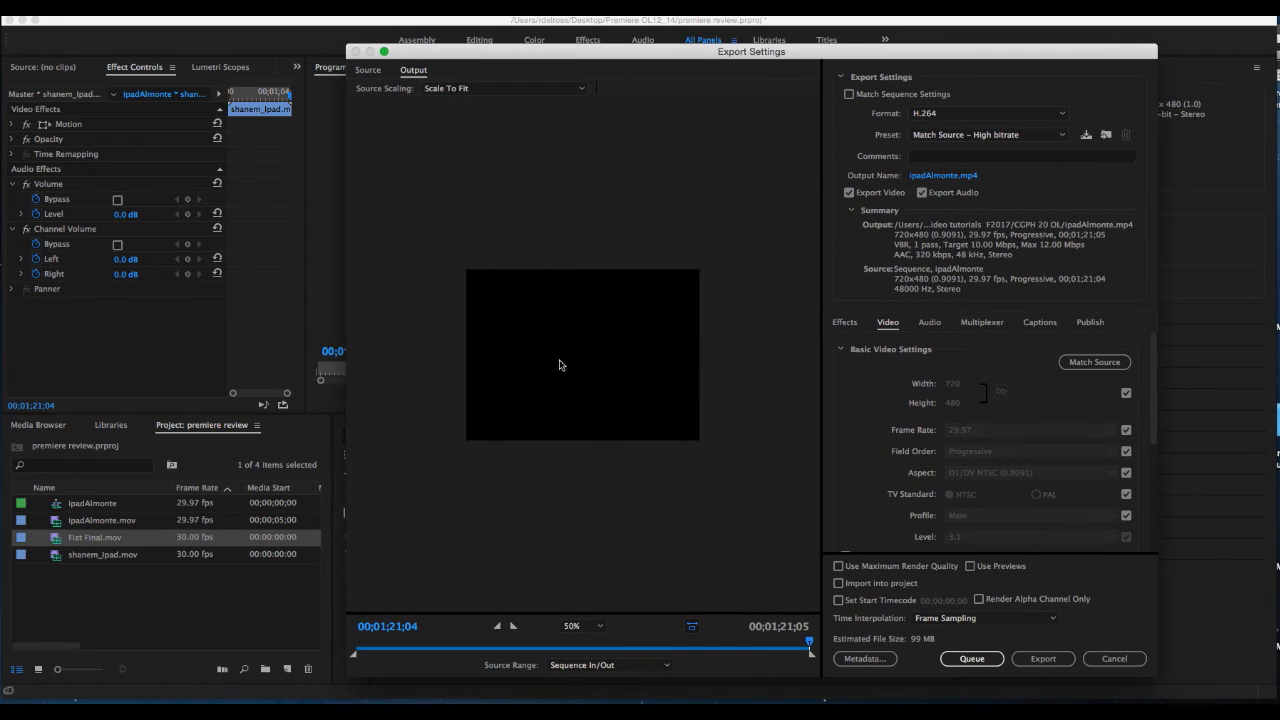
drag(809, 643, 645, 636)
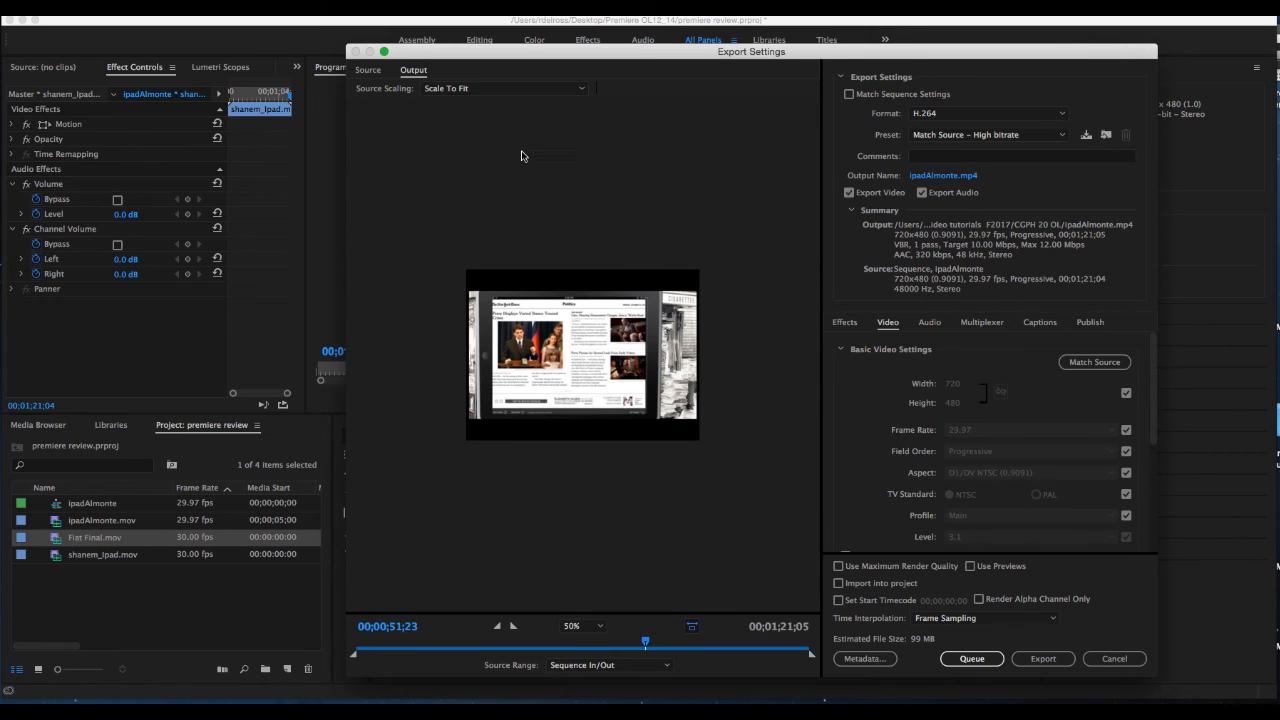
drag(523, 56, 550, 521)
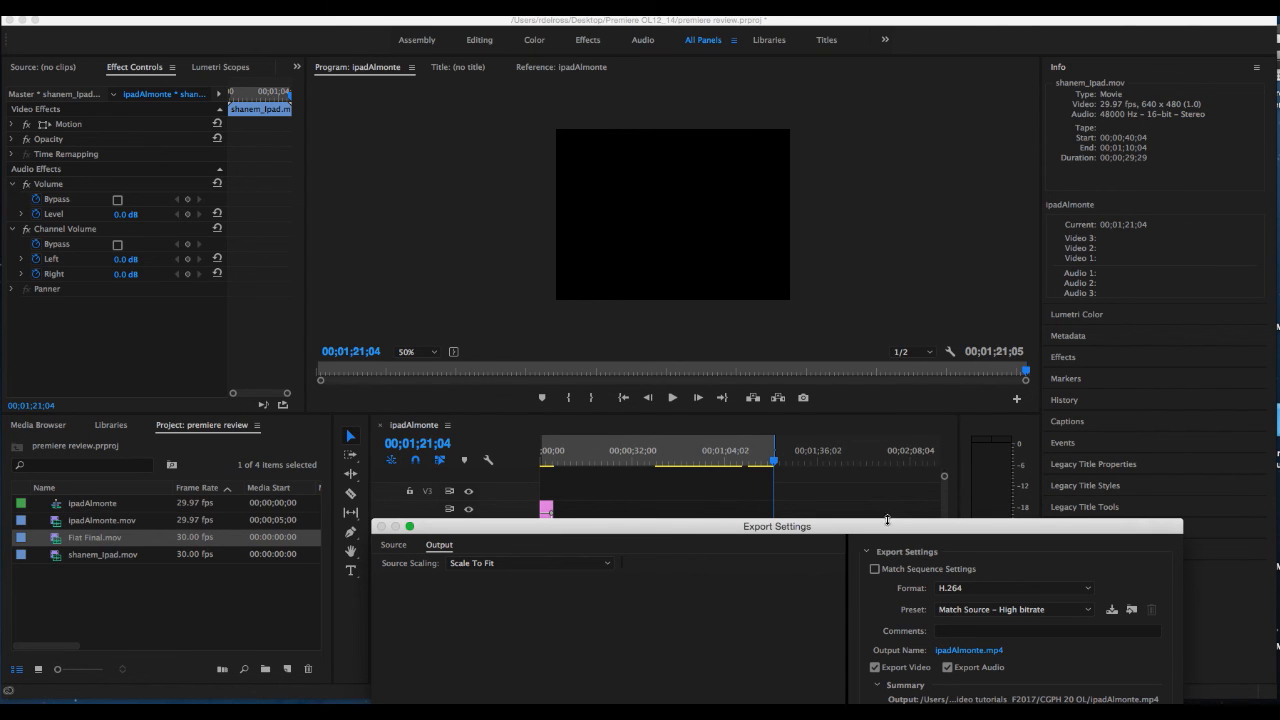
drag(882, 521, 842, 64)
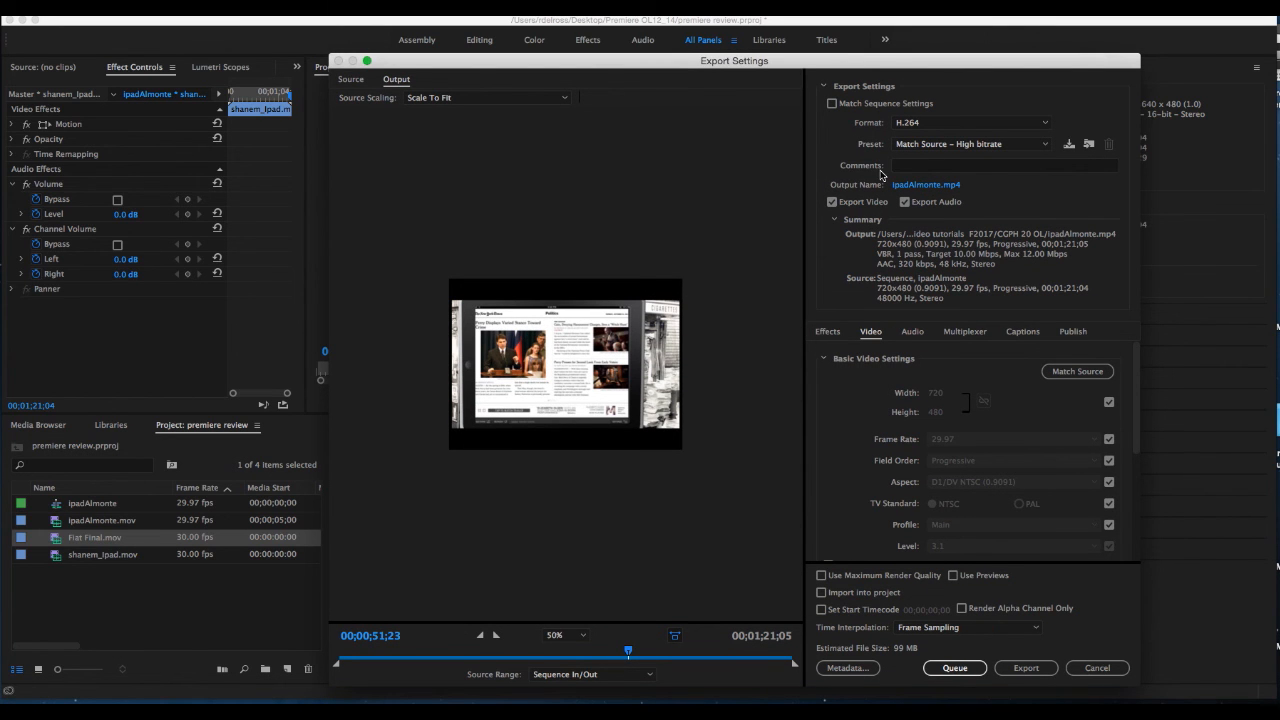
Export the sequence in H.264 format to the Desktop under the file name 3movies
click(955, 124)
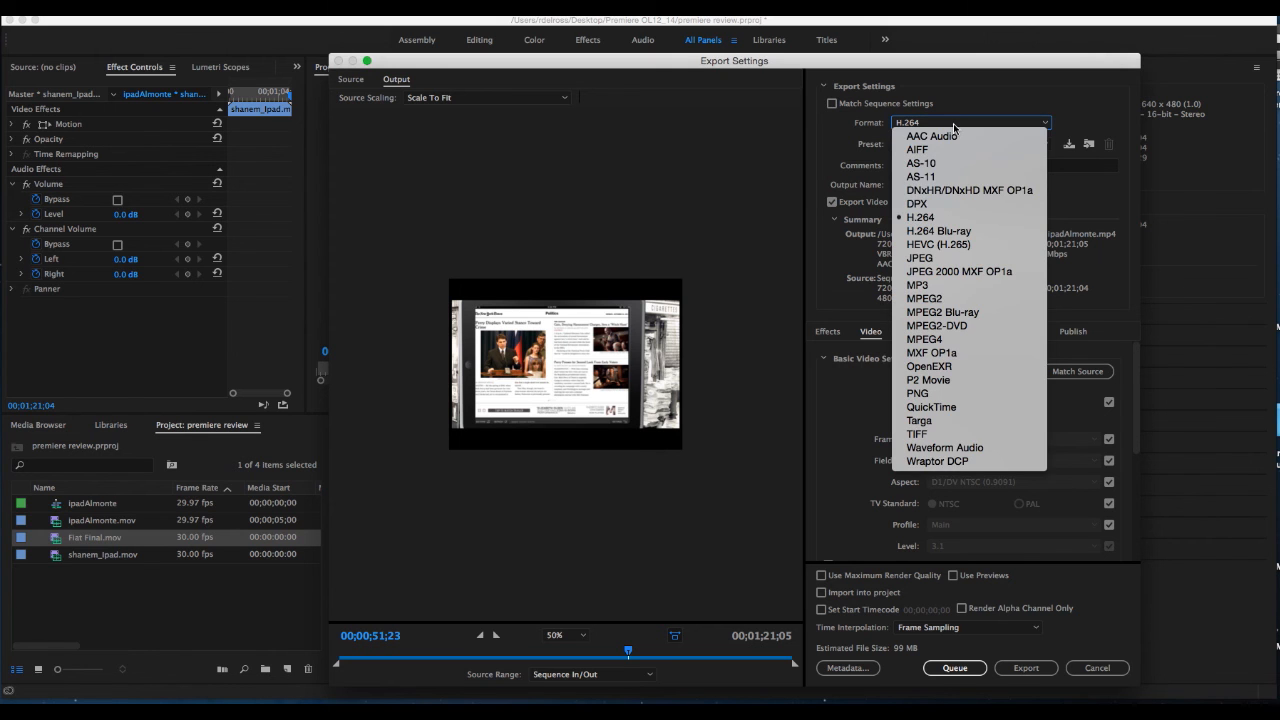
click(940, 217)
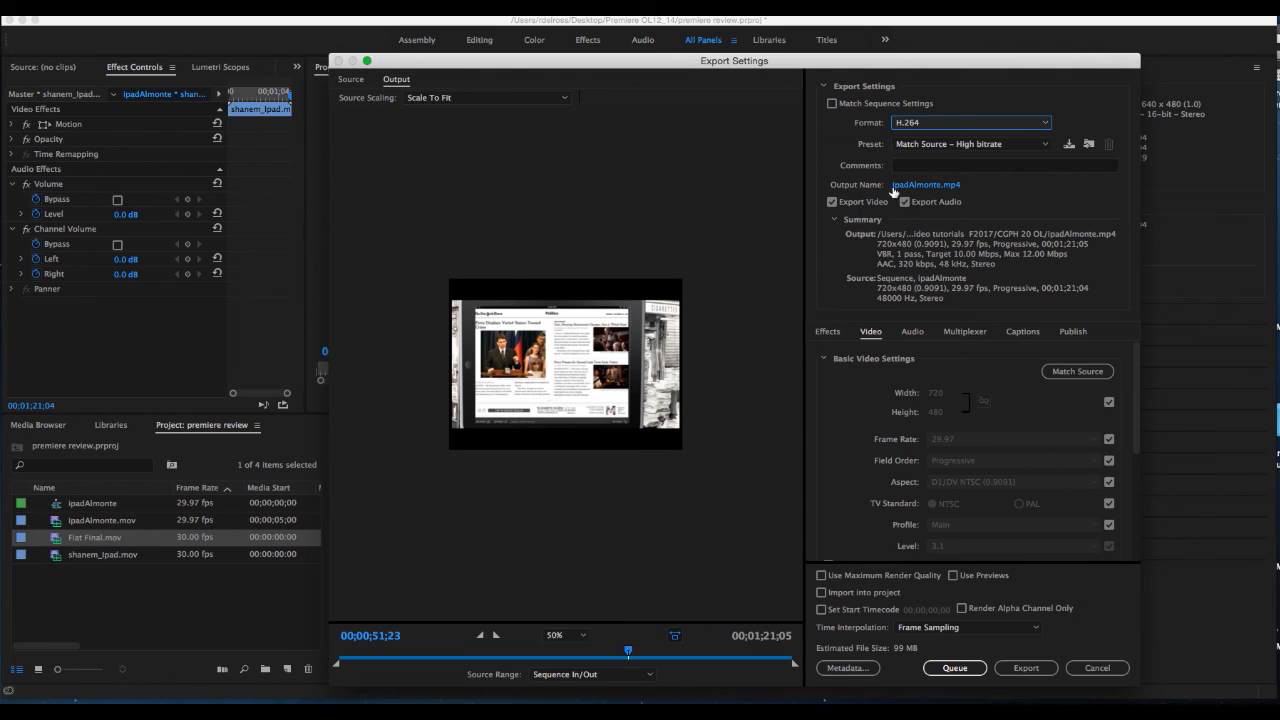
click(918, 190)
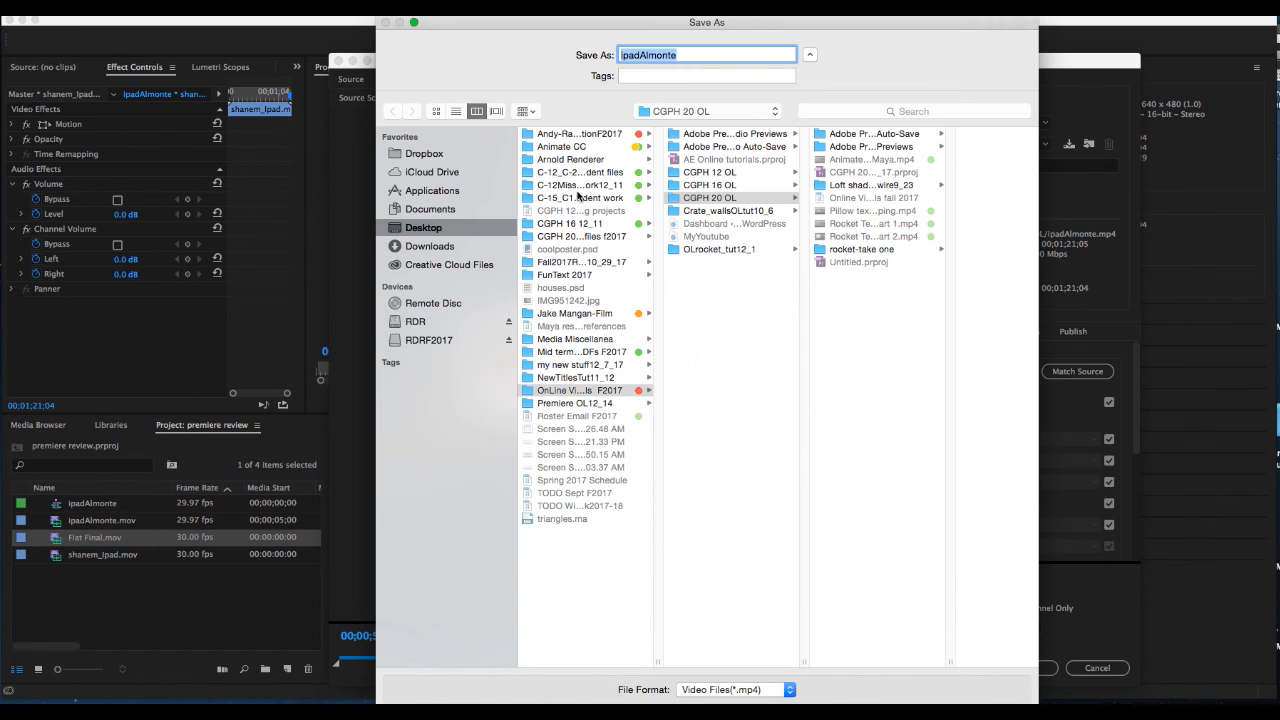
click(434, 230)
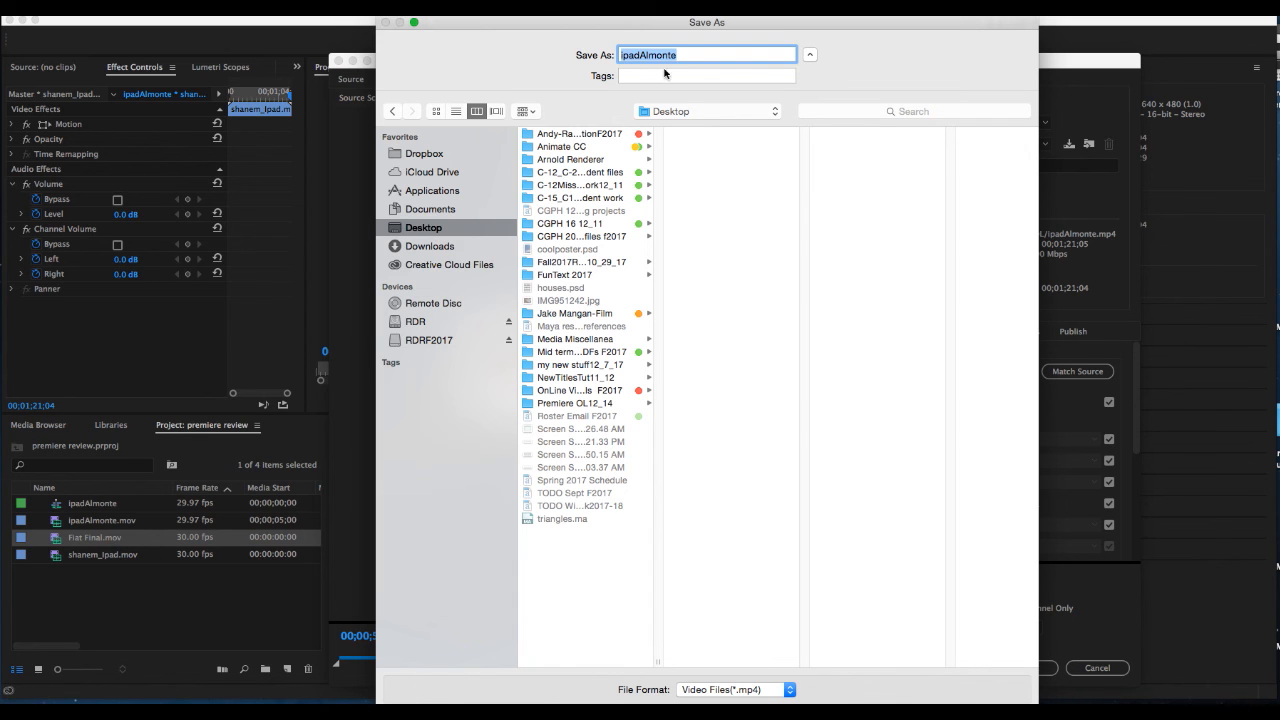
text(3movies)
key(Return)
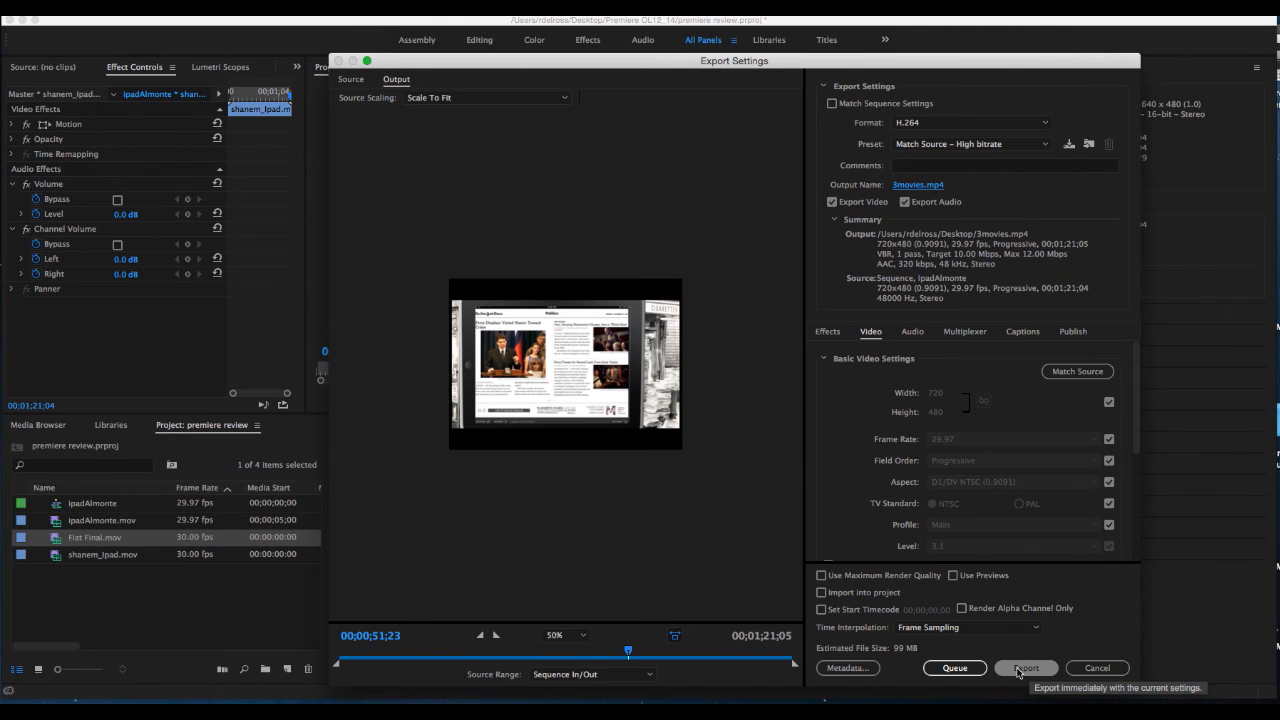
click(1025, 668)
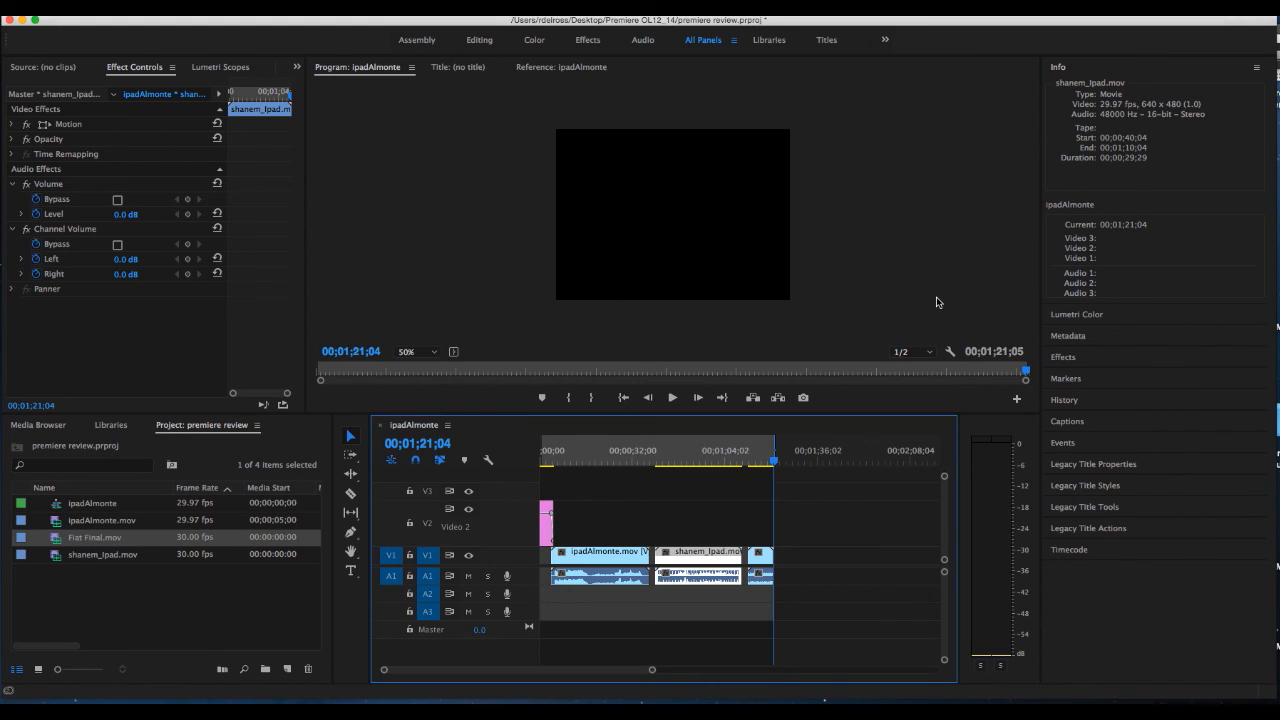